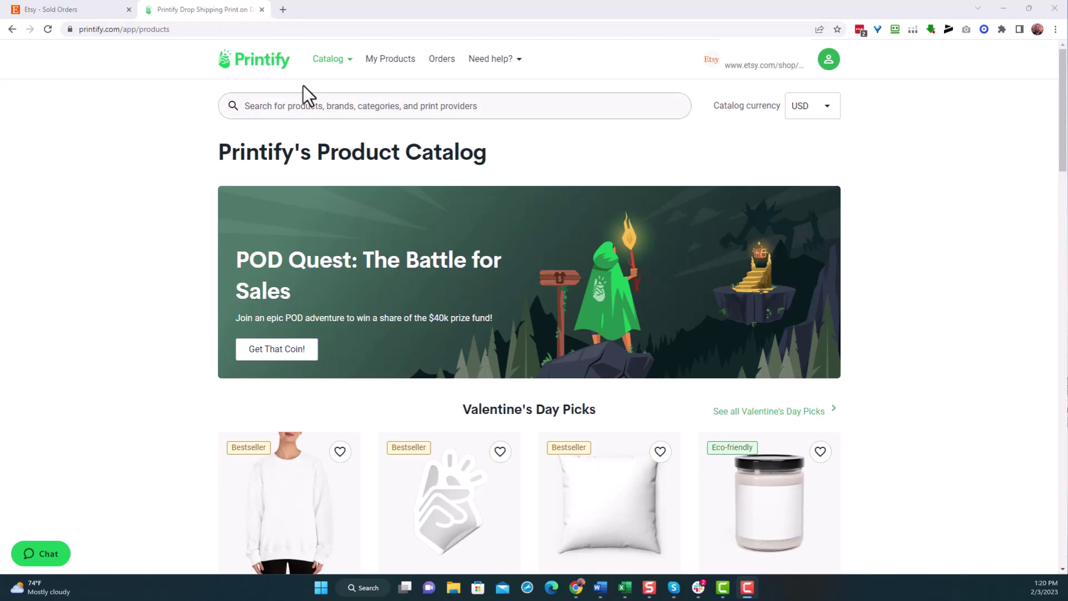
Show the Catalog category menu with clothing, accessories and home & living items.
mouse_move(341, 62)
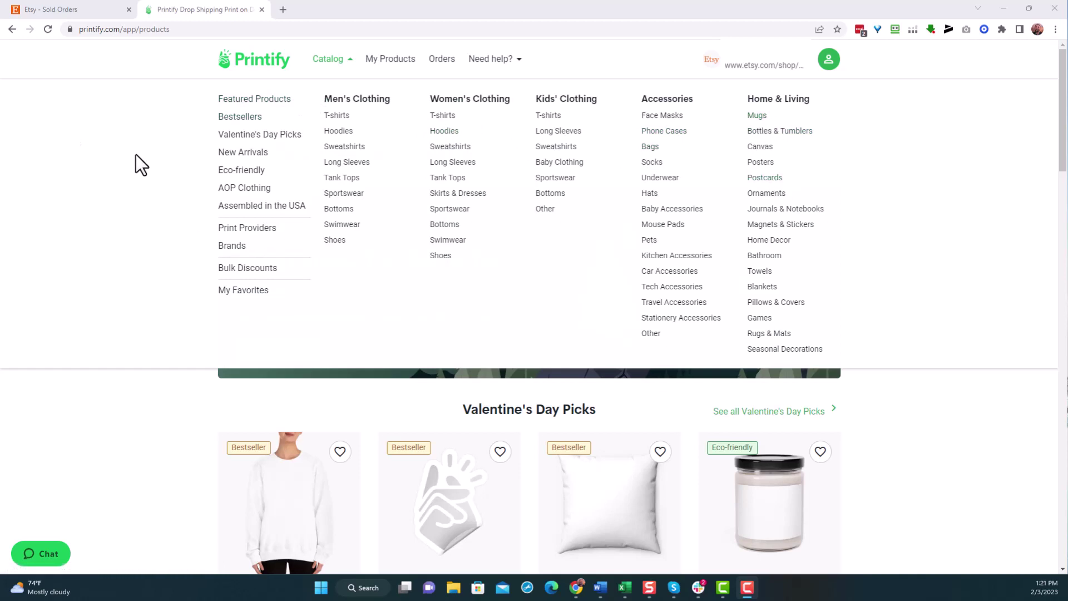
Open the Mugs catalog category, then view Etsy's new sold order for a black 11oz mug.
click(757, 116)
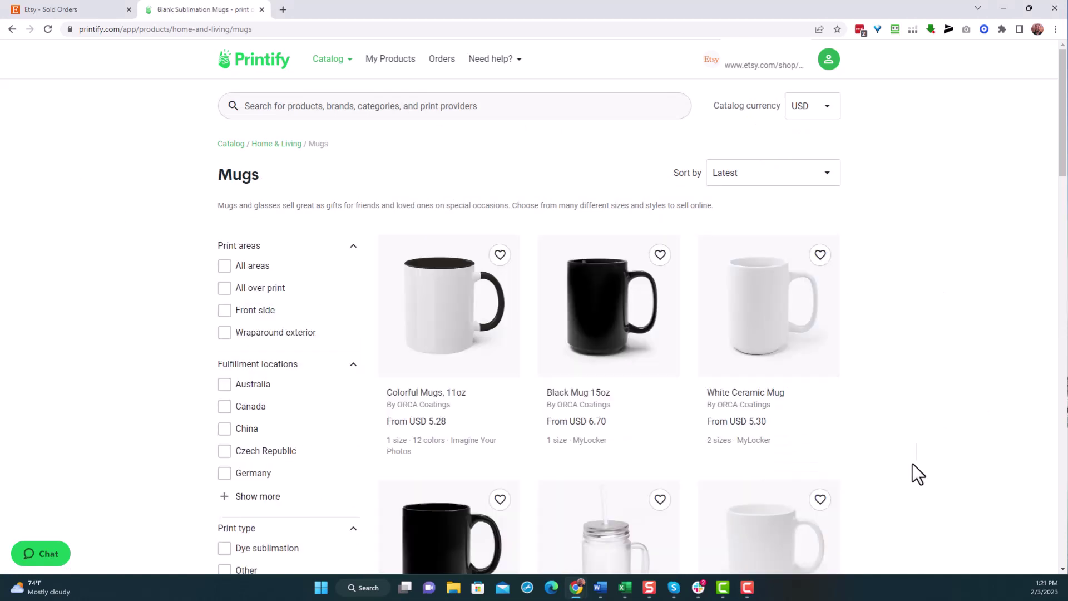
click(83, 12)
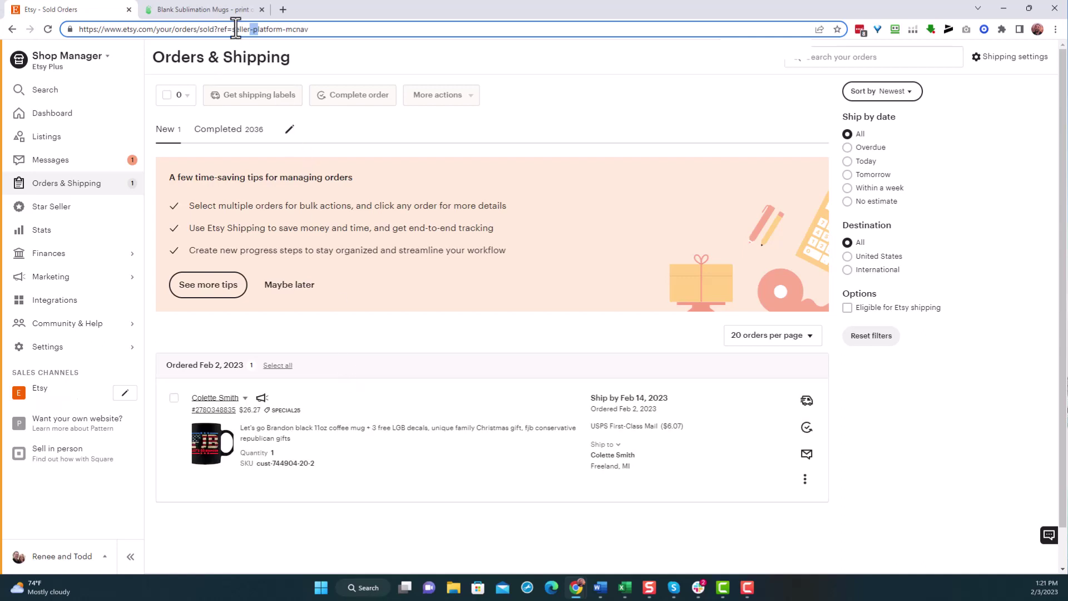
Favourite the Black mug 11oz and the Black Coffee Cup, 11oz in the Mugs catalog.
click(228, 11)
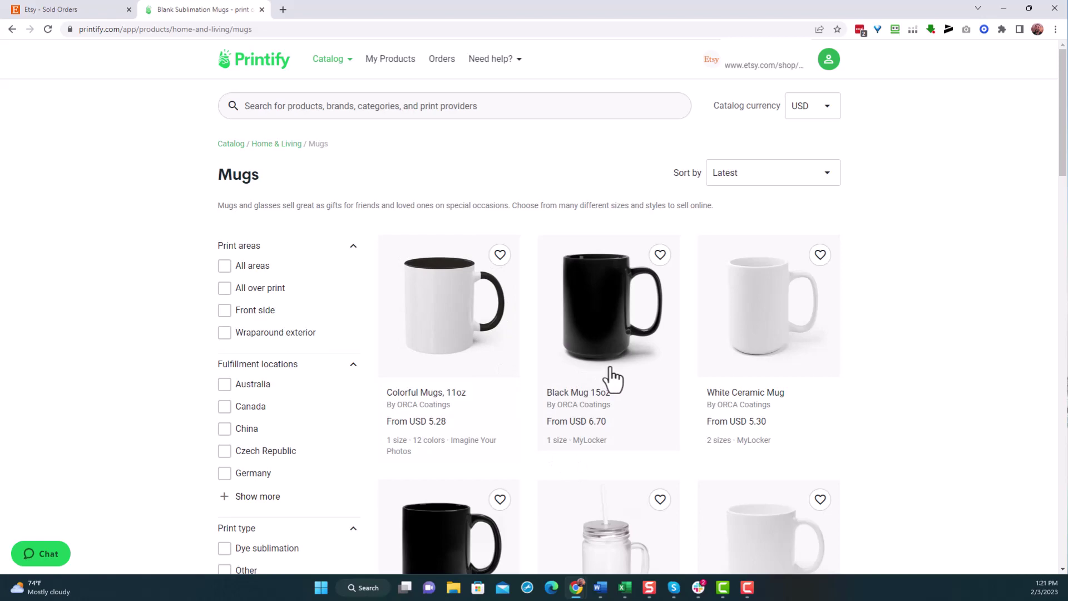
scroll(617, 362, down, 2)
scroll(482, 377, down, 3)
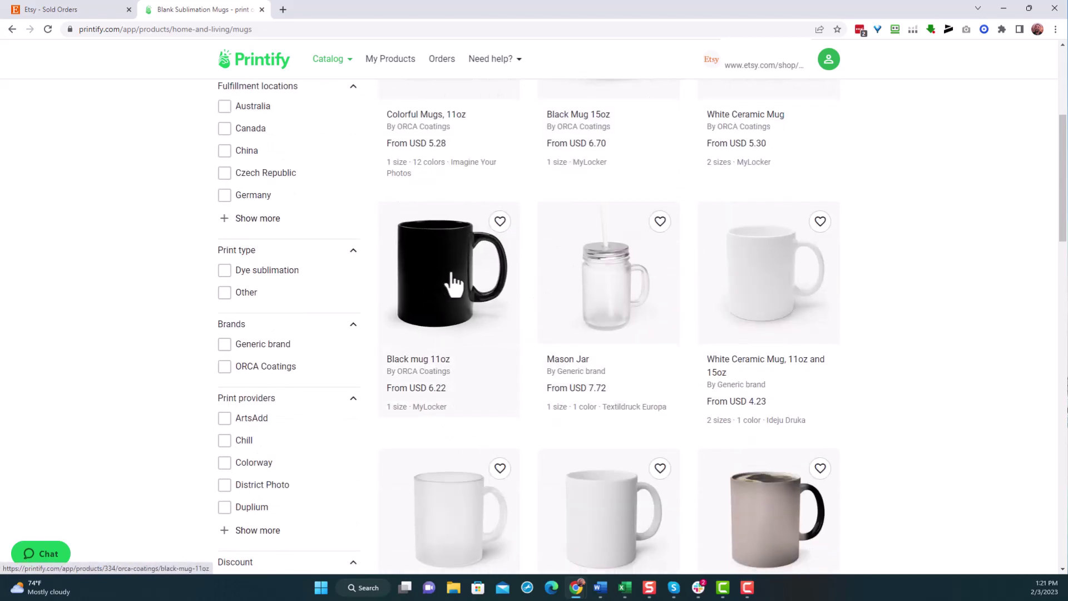
click(500, 222)
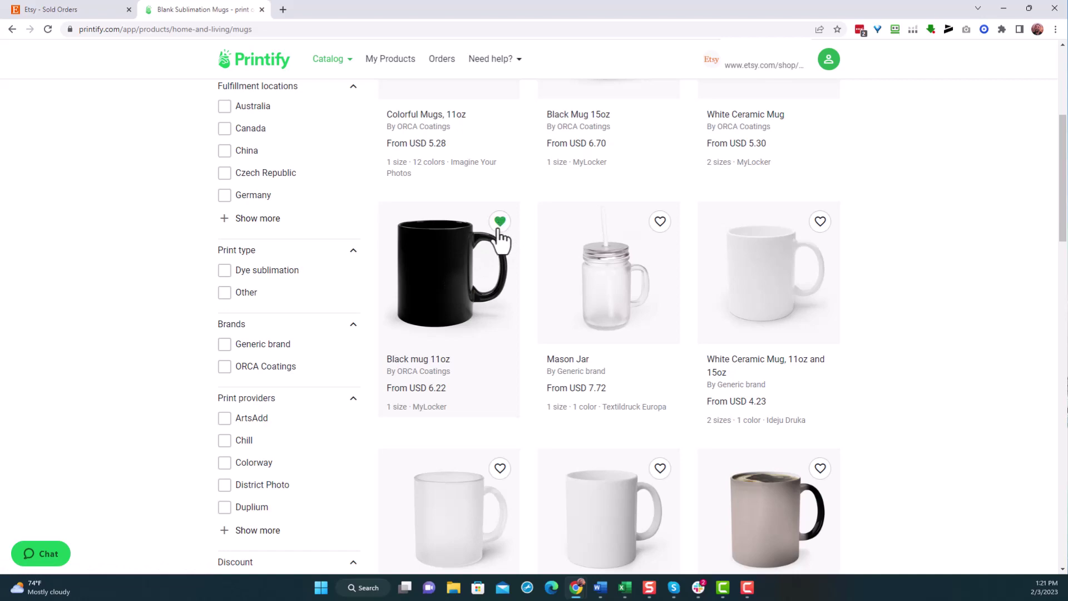
scroll(465, 306, down, 8)
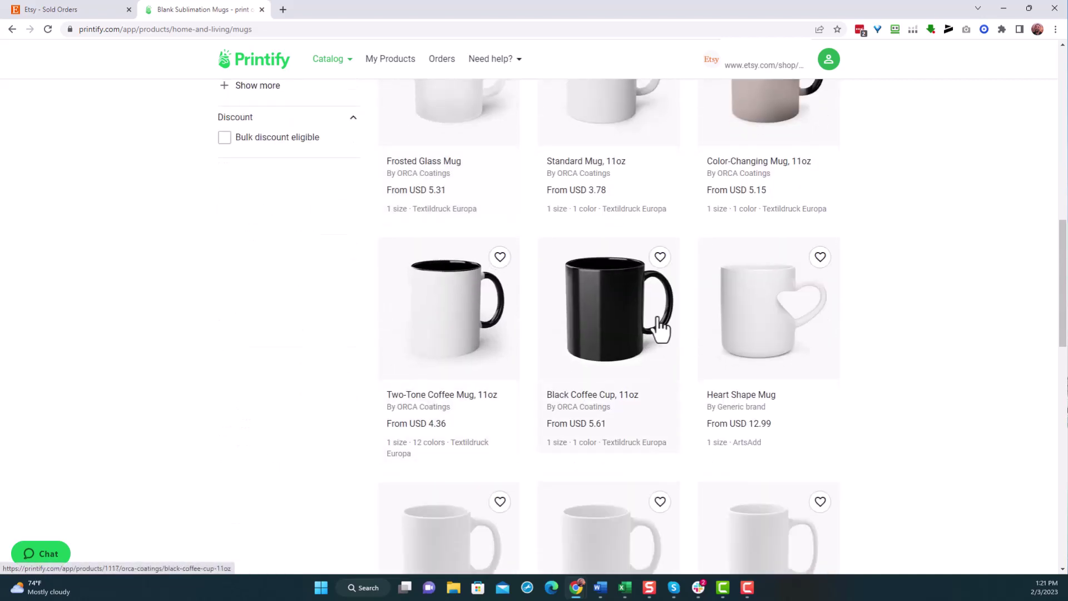
click(660, 258)
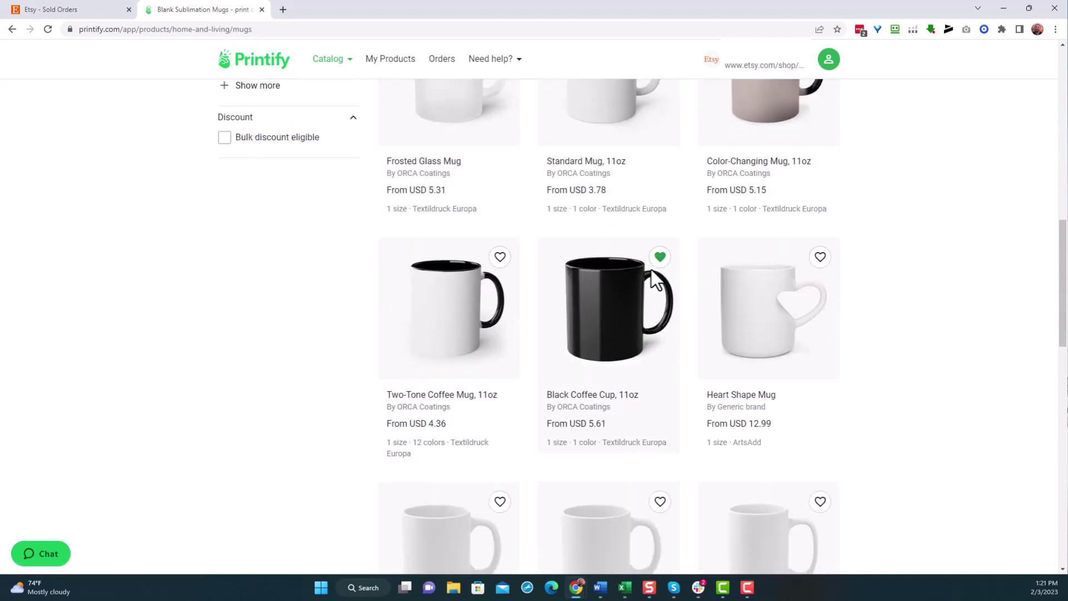
scroll(653, 340, down, 6)
scroll(652, 348, down, 2)
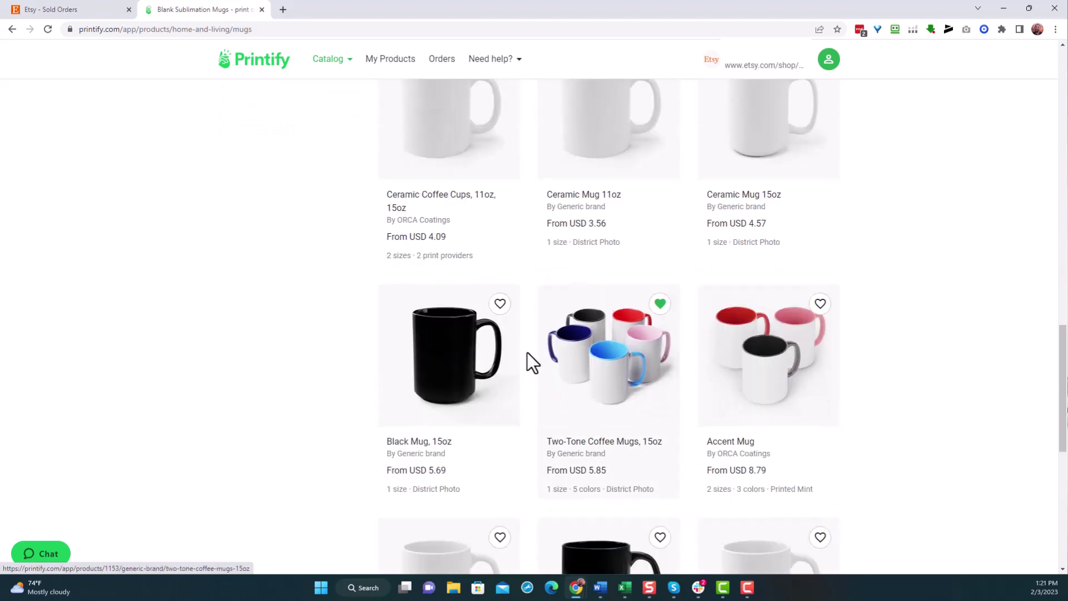
click(500, 305)
scroll(485, 346, down, 2)
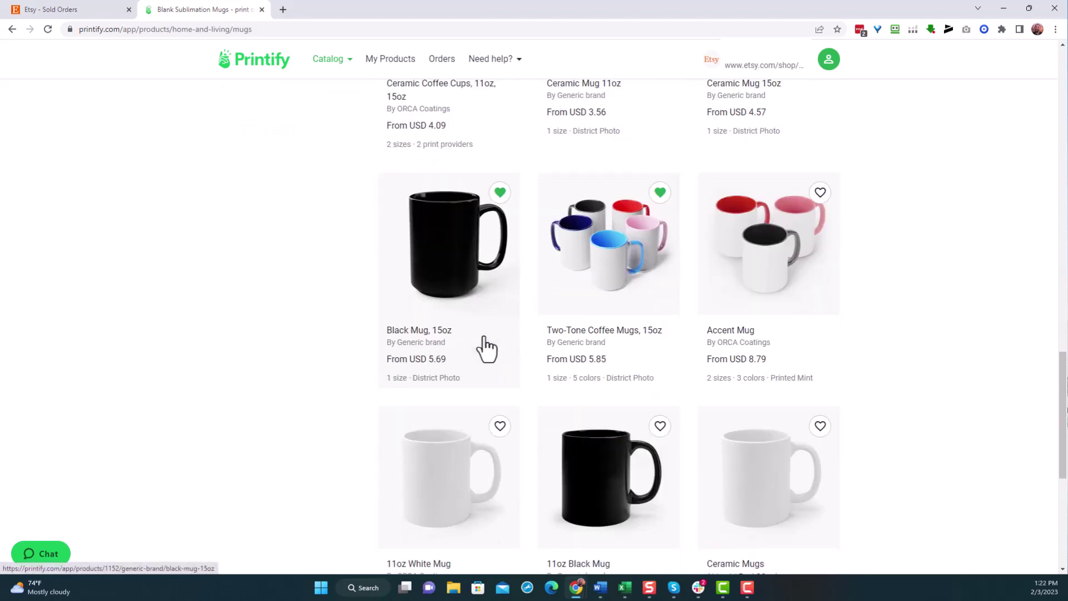
click(500, 191)
Open the 11oz Black Mug product page from the catalog.
scroll(529, 267, up, 3)
scroll(551, 320, up, 1)
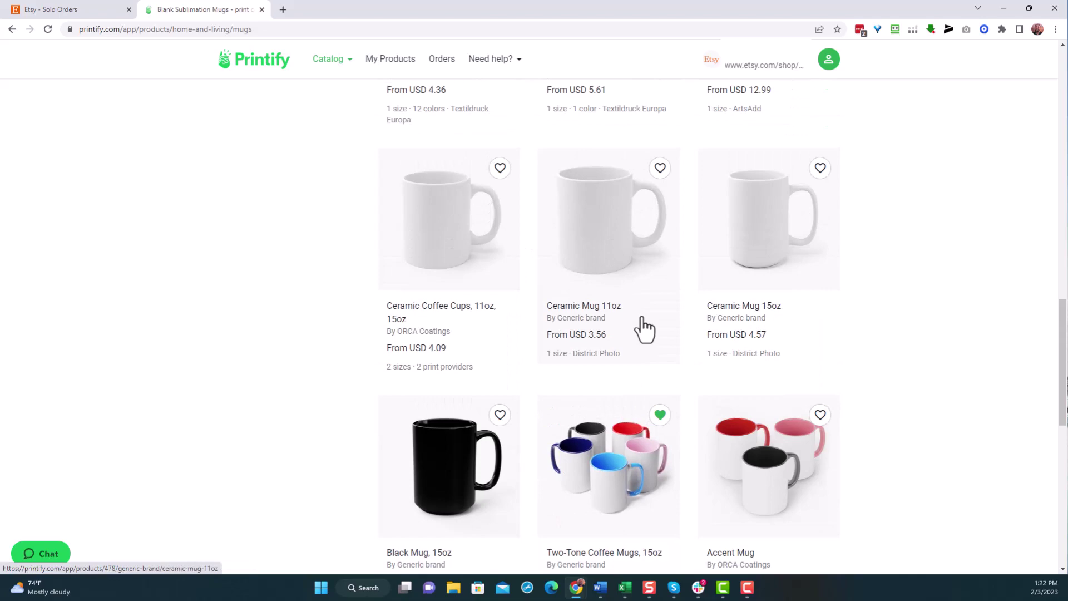
scroll(641, 322, up, 4)
scroll(640, 325, down, 8)
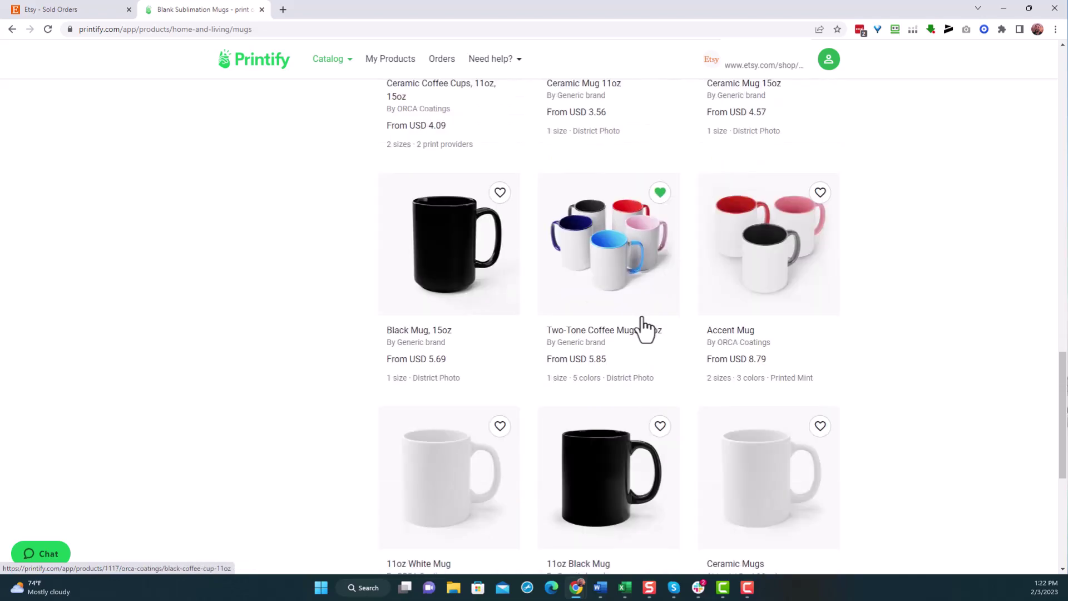
scroll(628, 372, down, 3)
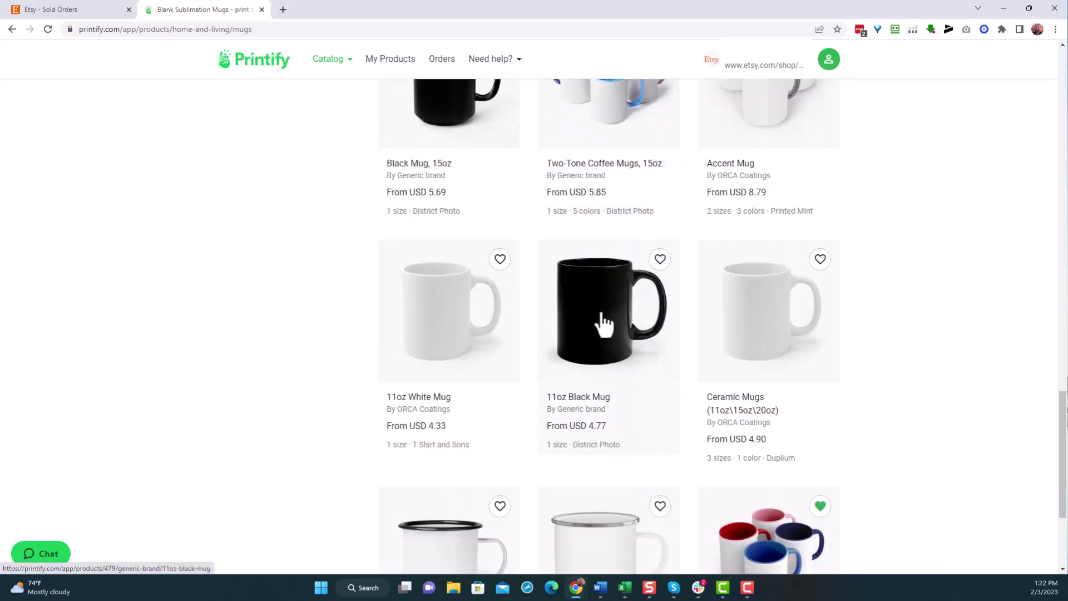
scroll(635, 350, down, 10)
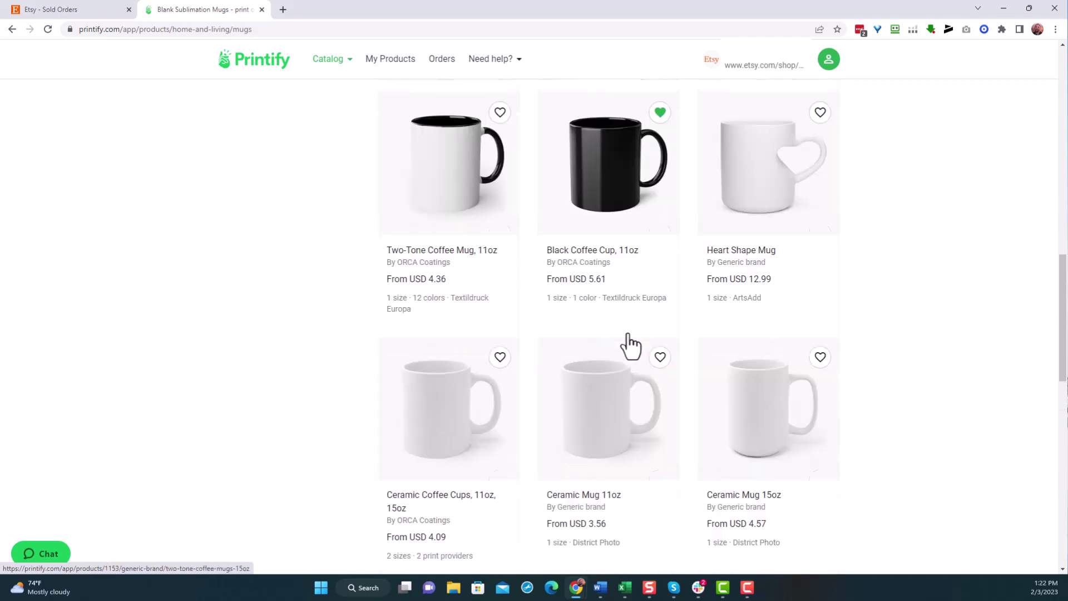
scroll(606, 278, up, 1)
scroll(596, 261, up, 6)
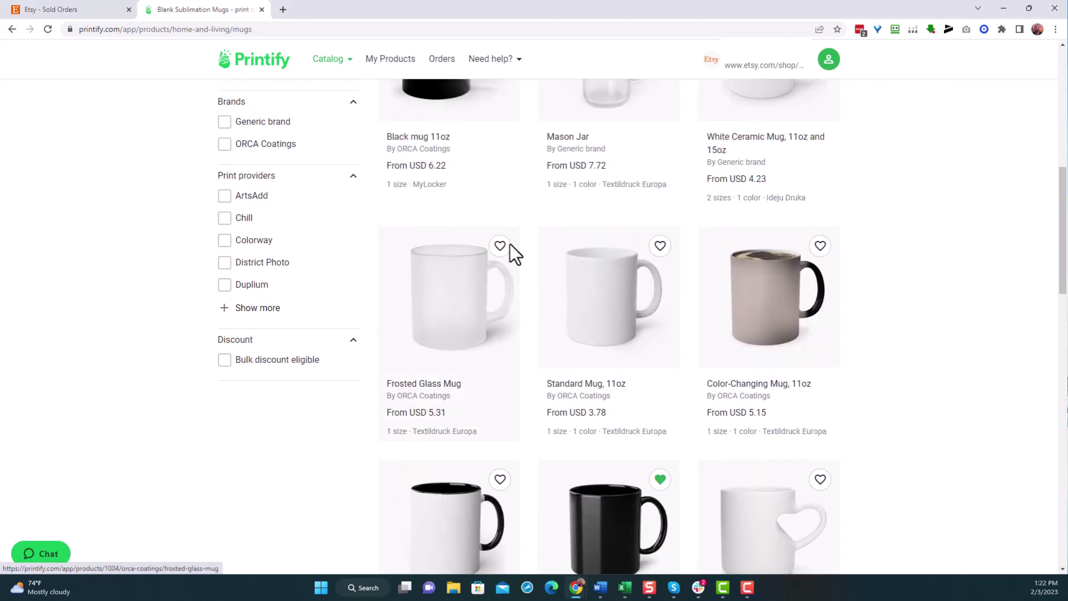
scroll(489, 267, up, 2)
scroll(501, 278, down, 20)
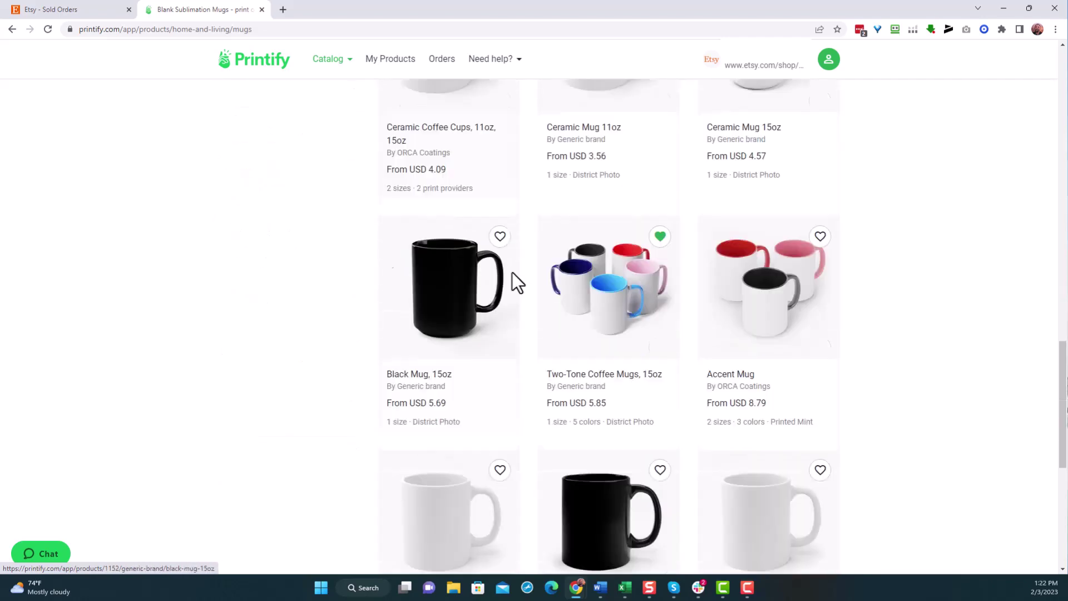
click(617, 245)
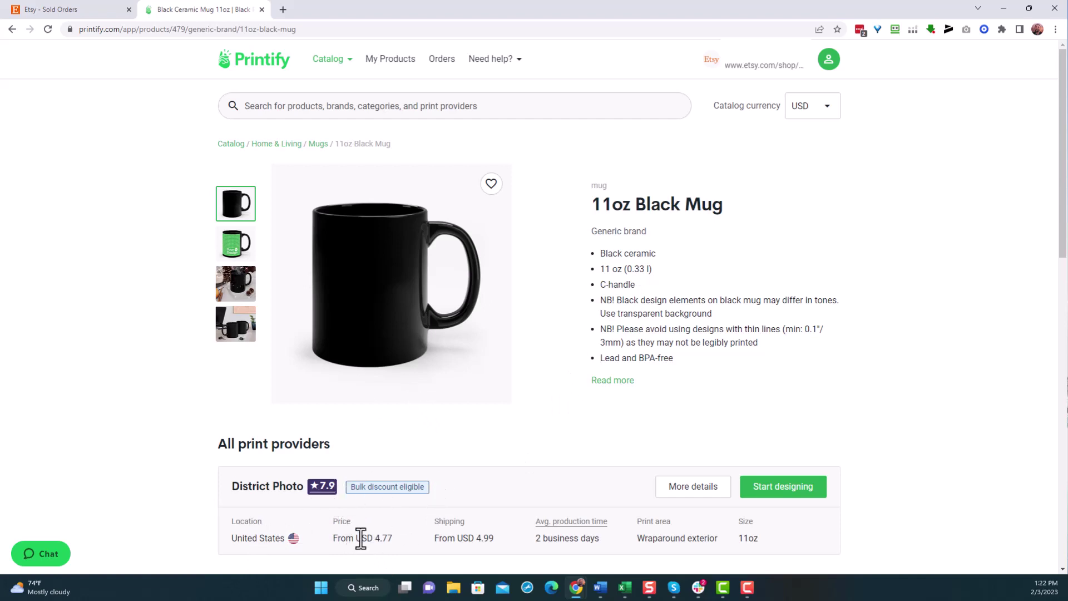
click(12, 29)
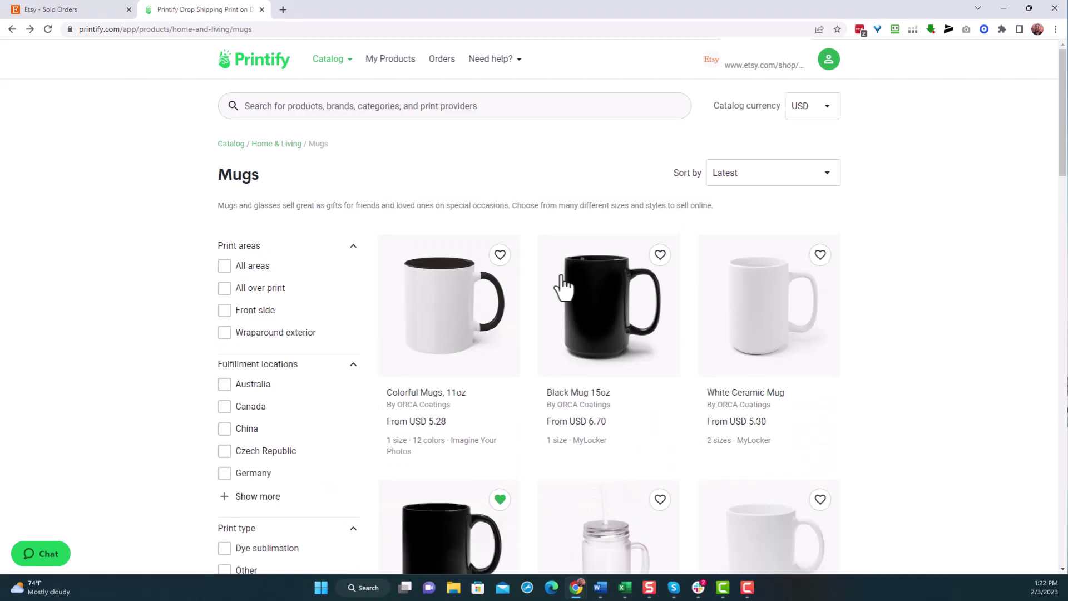
scroll(556, 367, down, 3)
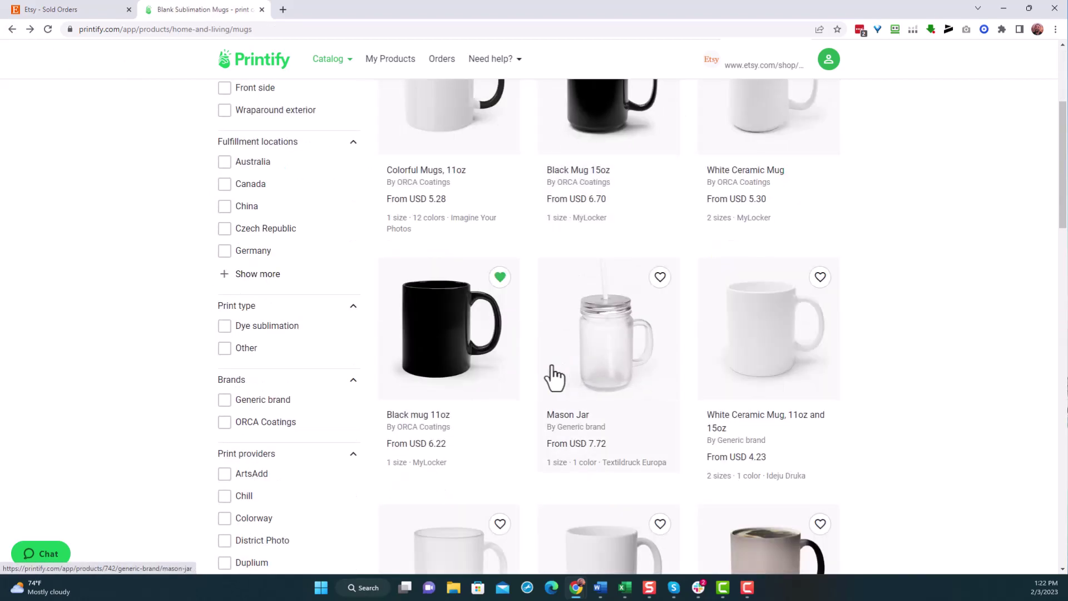
click(473, 365)
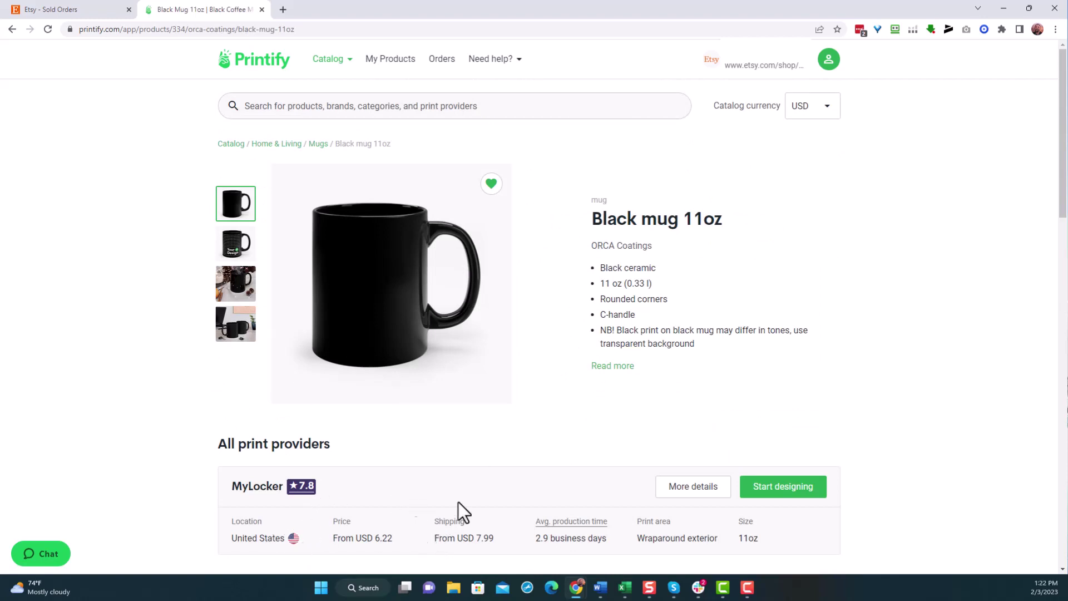
click(11, 30)
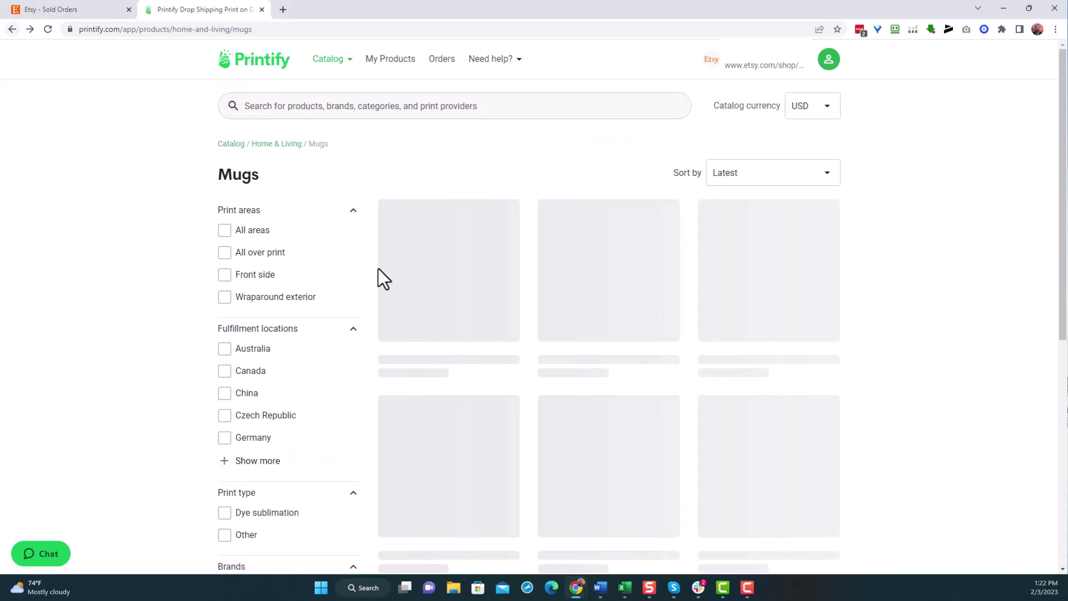
scroll(521, 309, down, 12)
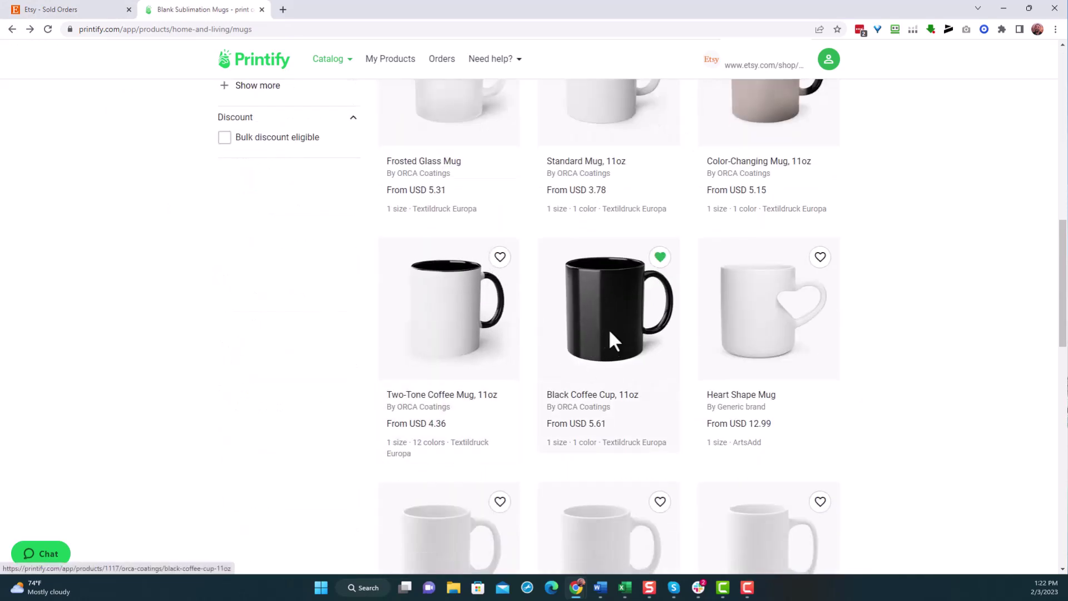
click(608, 330)
scroll(356, 445, down, 2)
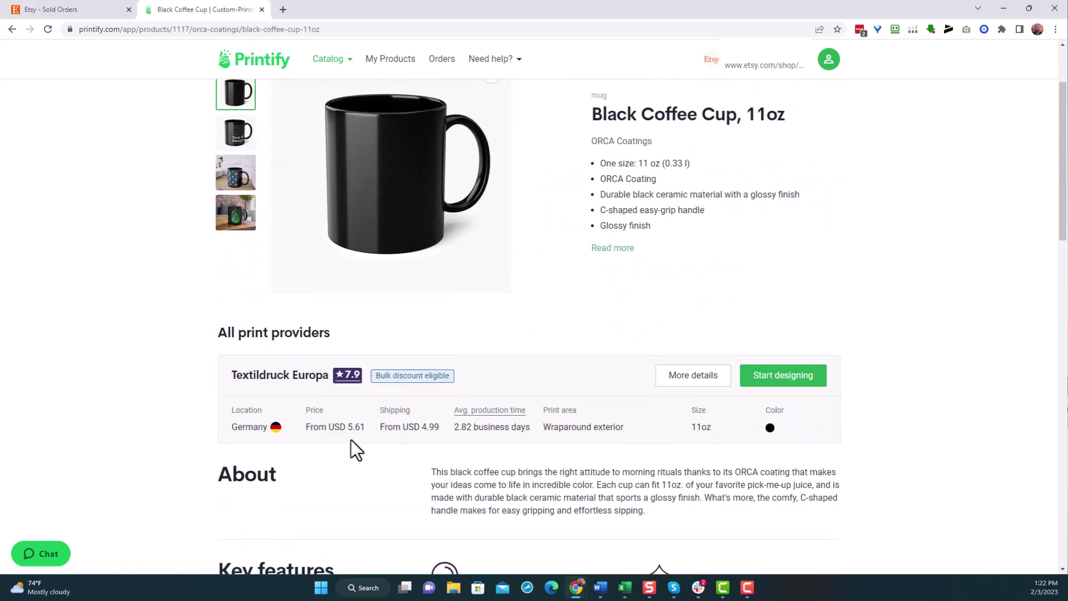
click(13, 29)
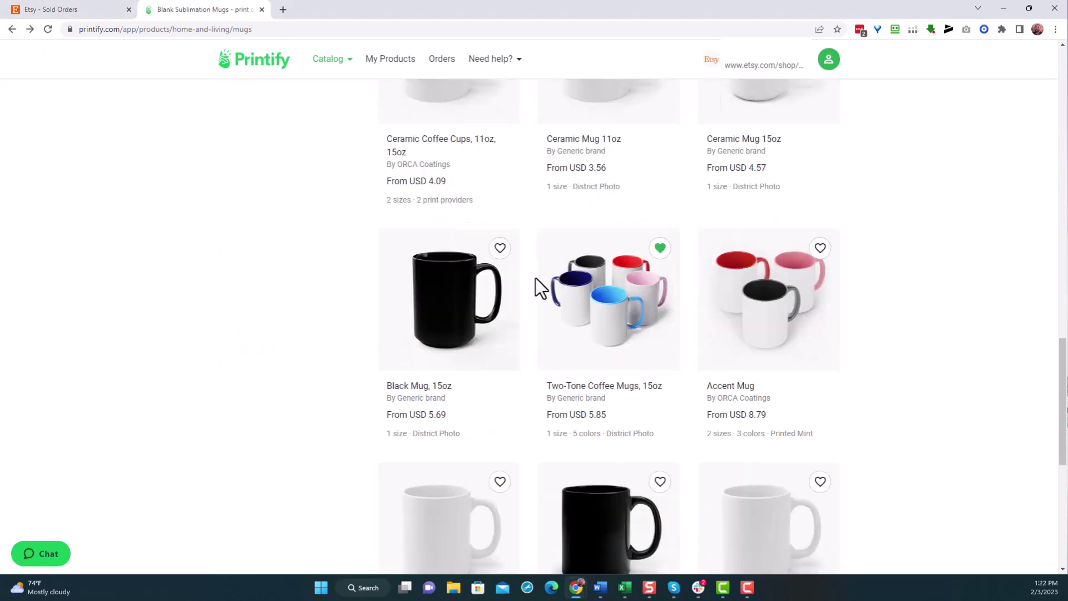
scroll(535, 278, down, 2)
scroll(535, 278, down, 3)
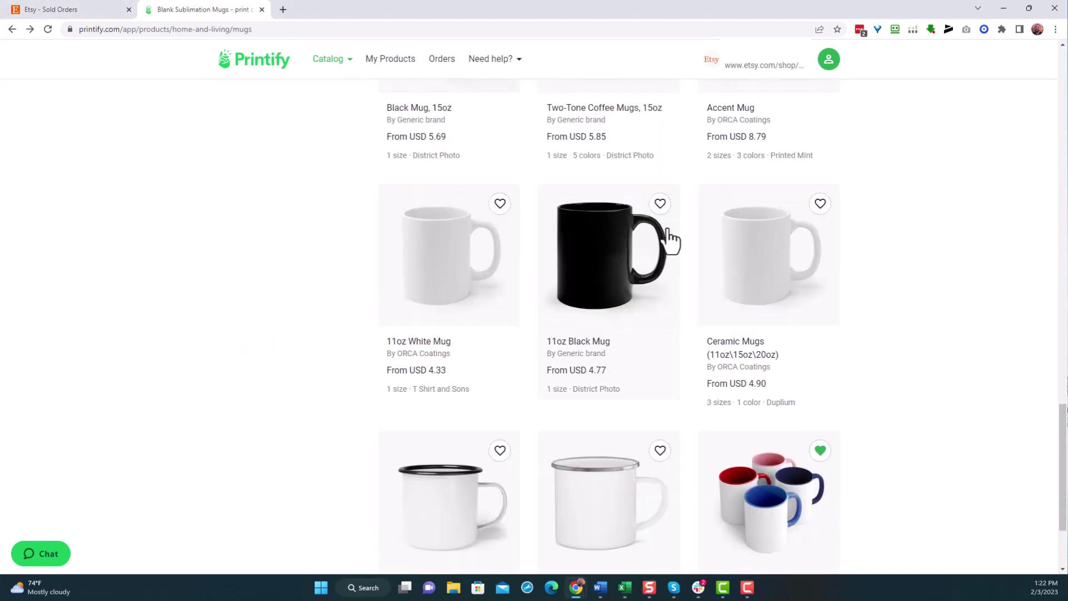
click(606, 339)
scroll(367, 384, down, 2)
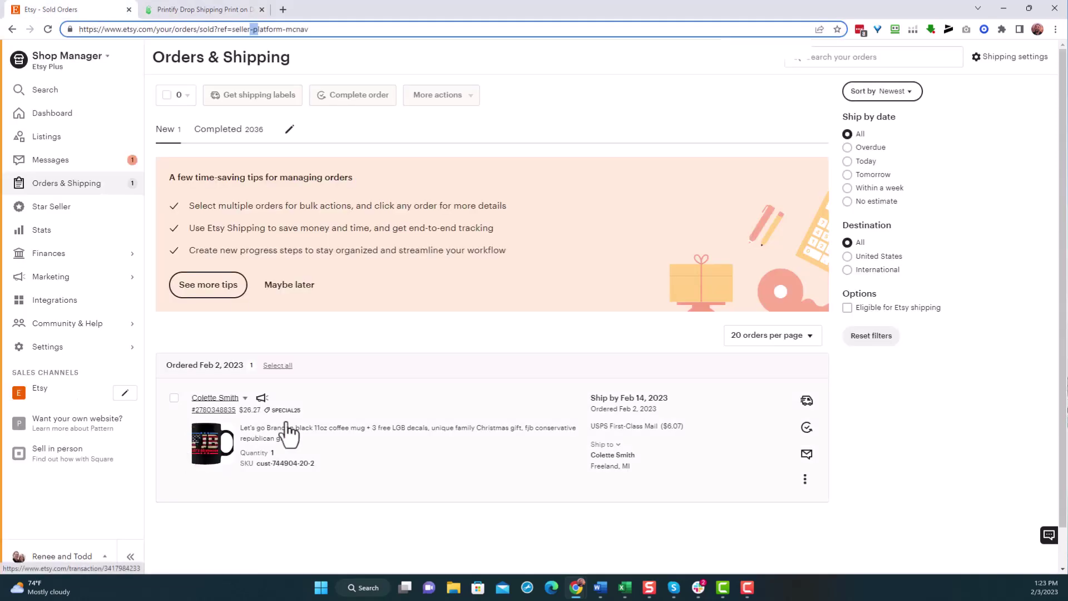
Review the black mug order's details and receipt in Etsy, then go back to the Printify mug editor.
click(405, 434)
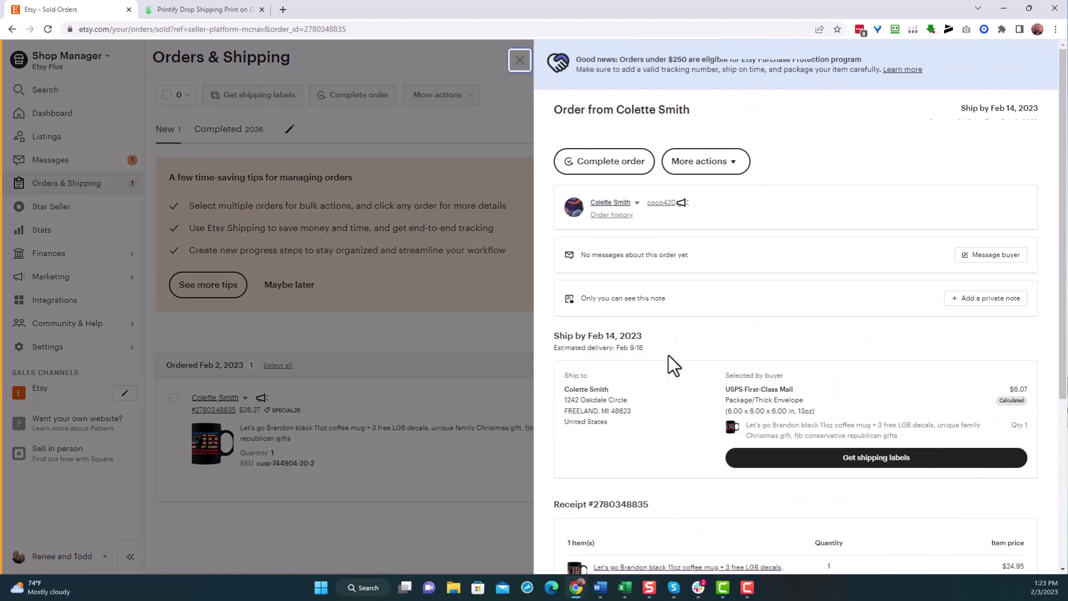
scroll(601, 432, down, 3)
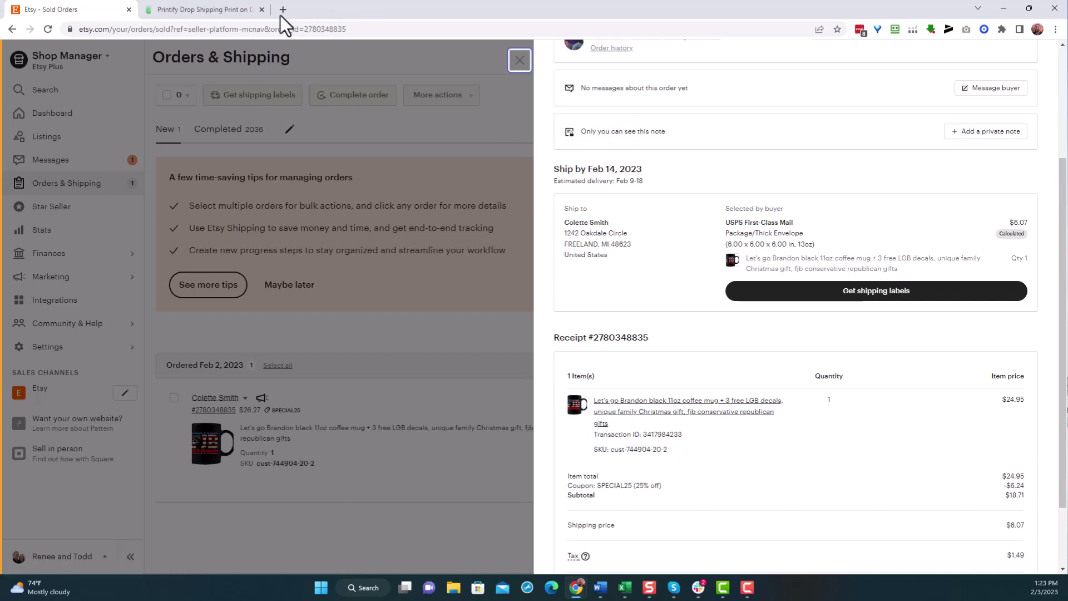
click(224, 15)
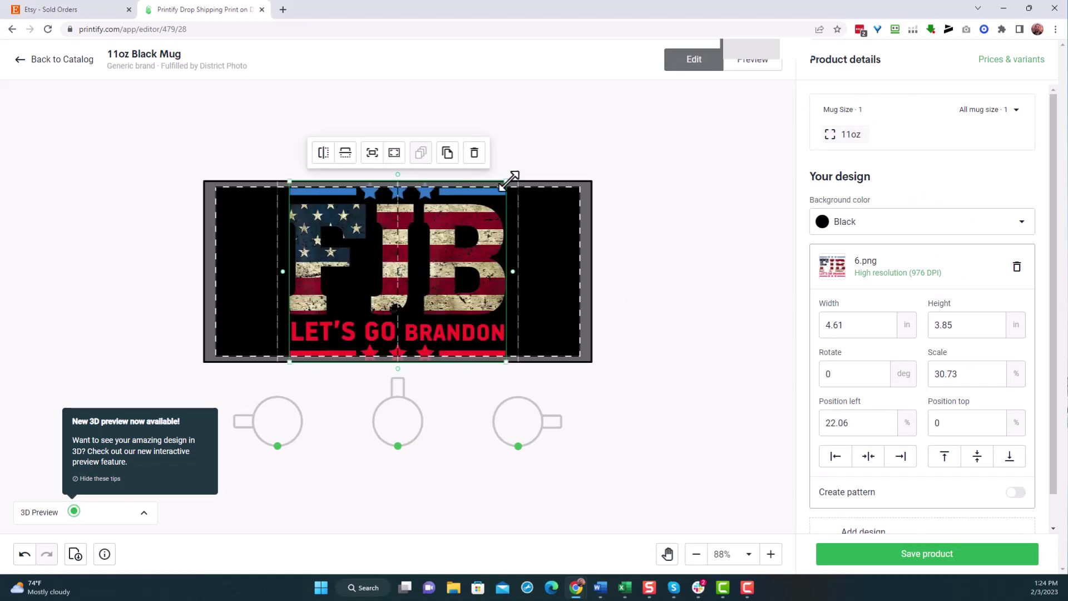
Shrink the FJB design to 2.84 × 2.37 in and place it at left 58.92%, top 19.18%.
drag(508, 182, 450, 226)
drag(401, 289, 509, 274)
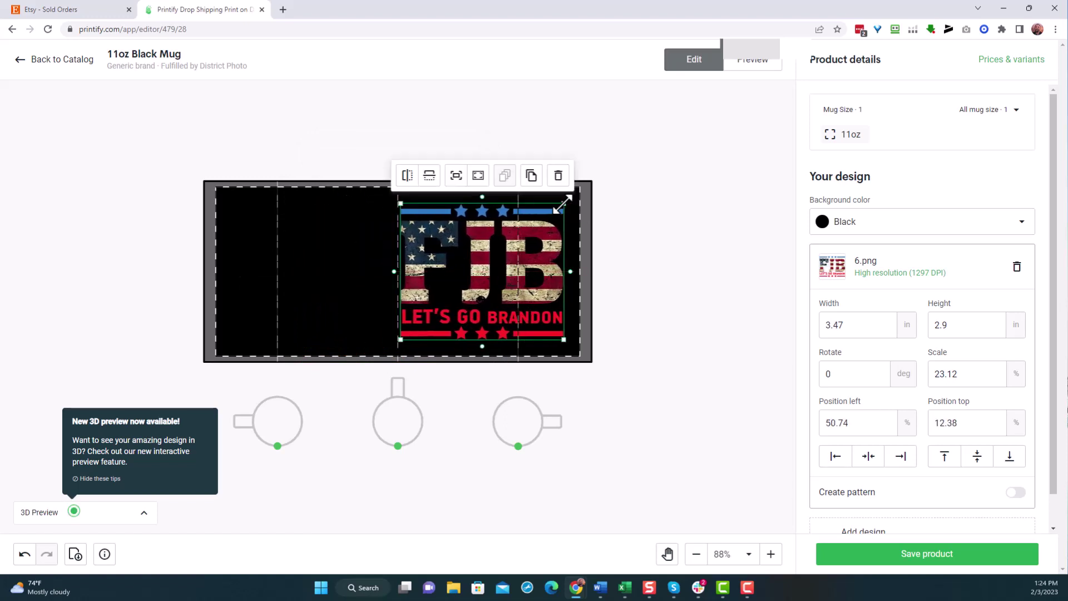
drag(562, 205, 534, 228)
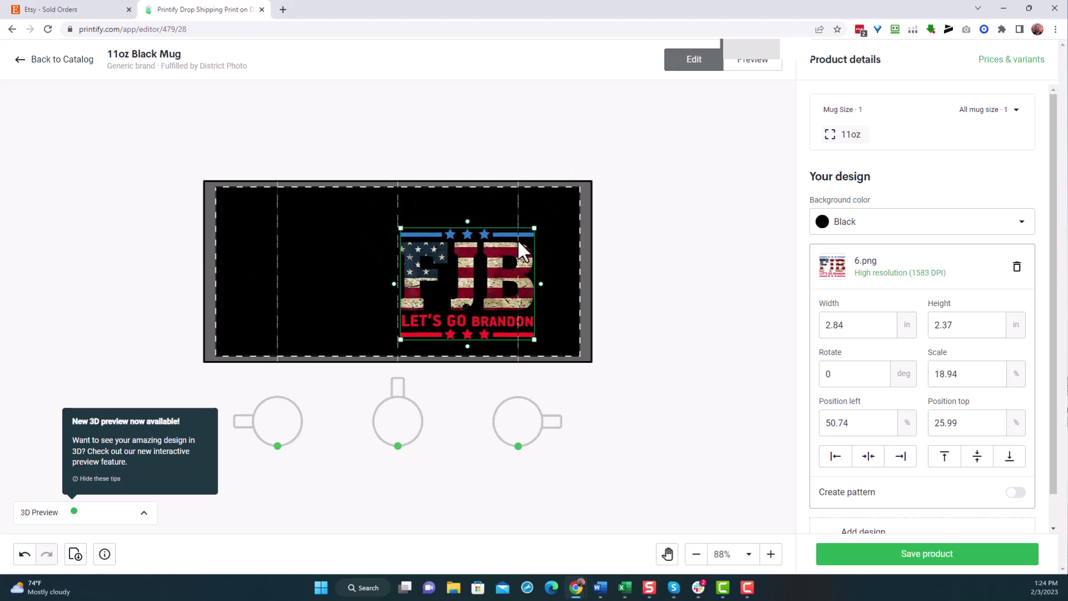
drag(489, 294, 479, 272)
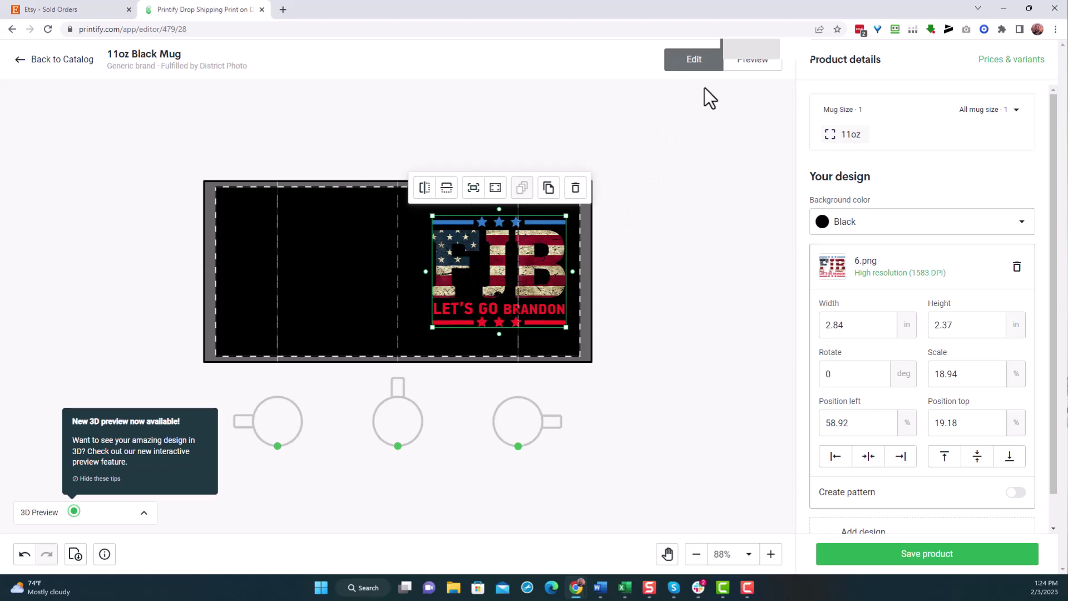
Check the right-side mockup and nudge the FJB design right to left 60.35%.
click(766, 66)
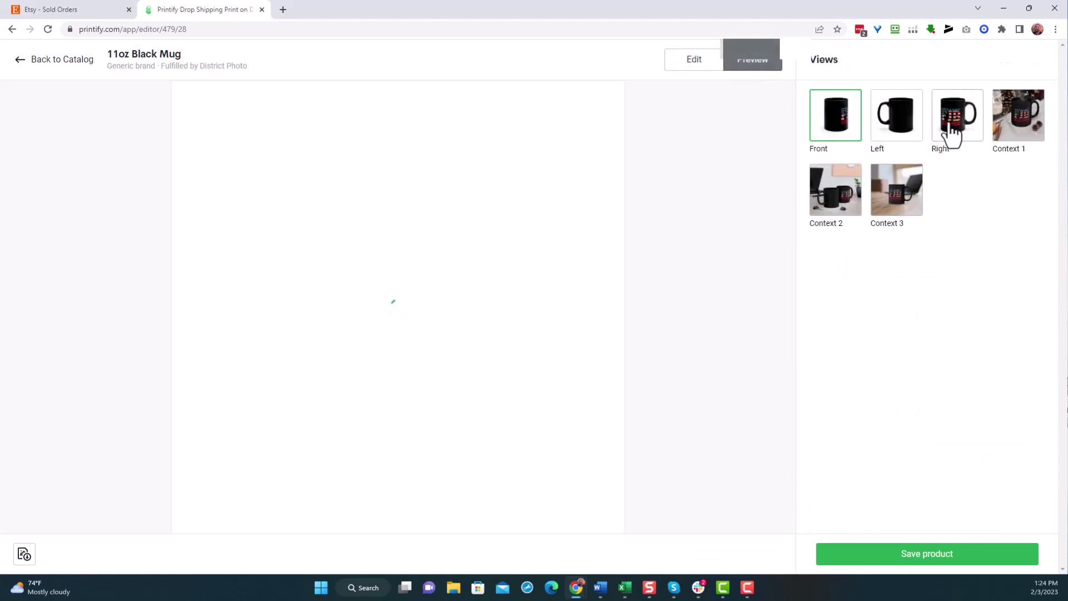
click(952, 134)
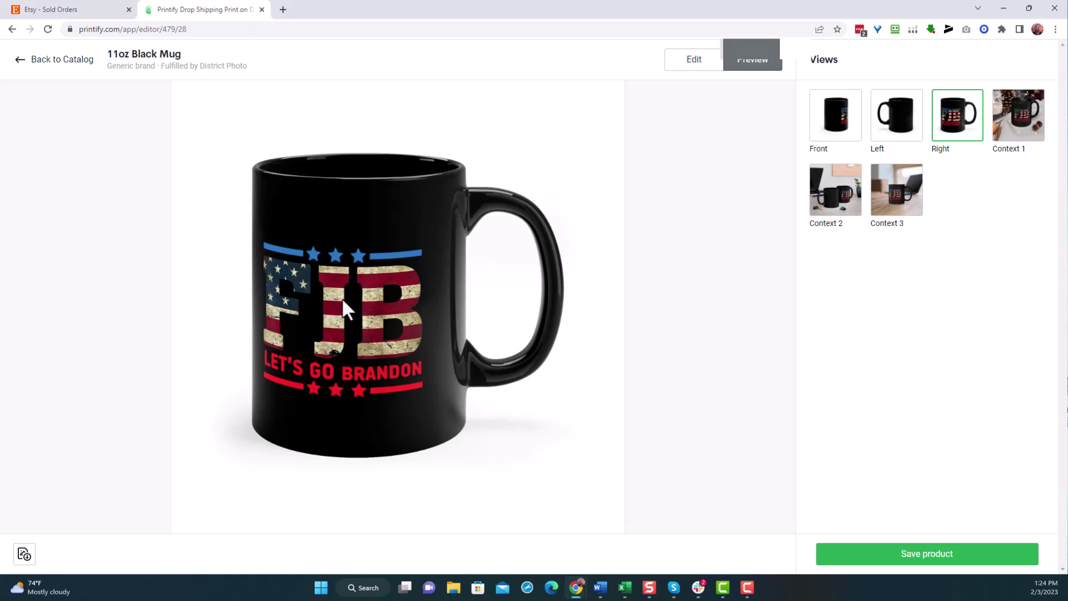
click(690, 62)
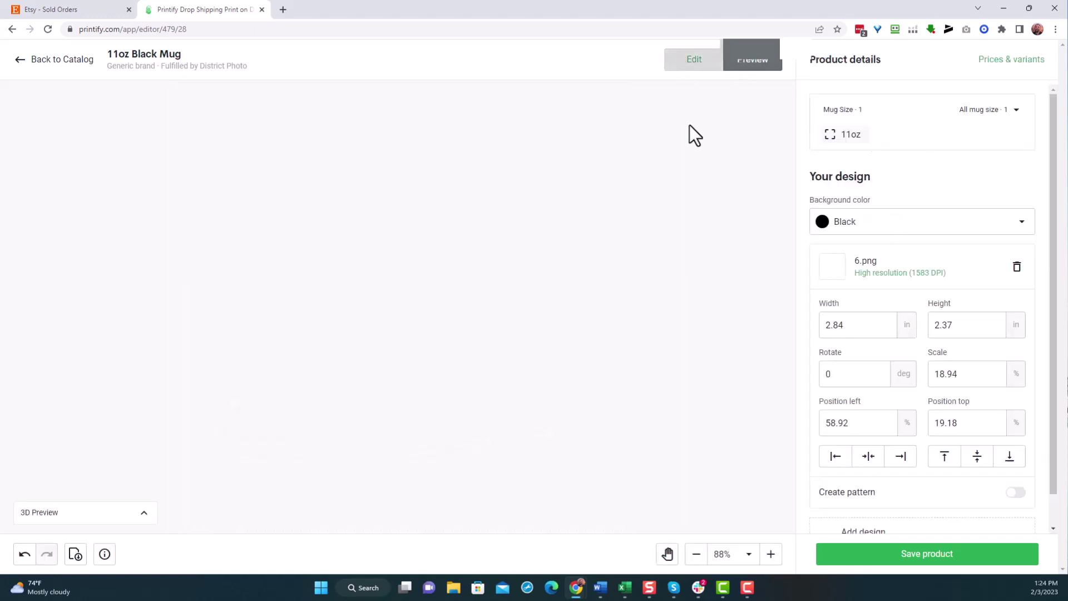
drag(493, 293, 498, 293)
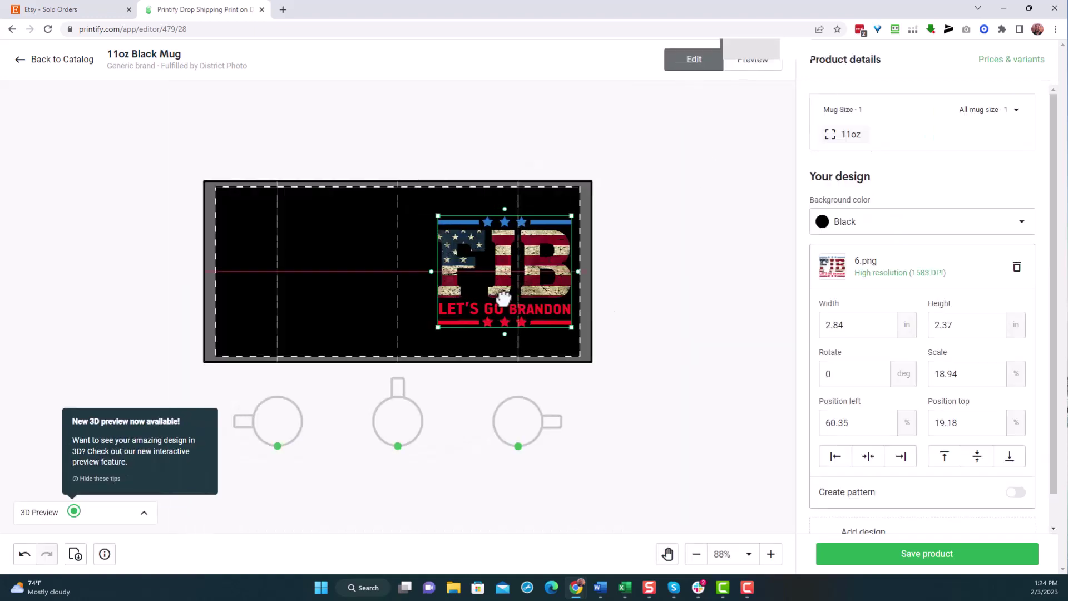
click(771, 66)
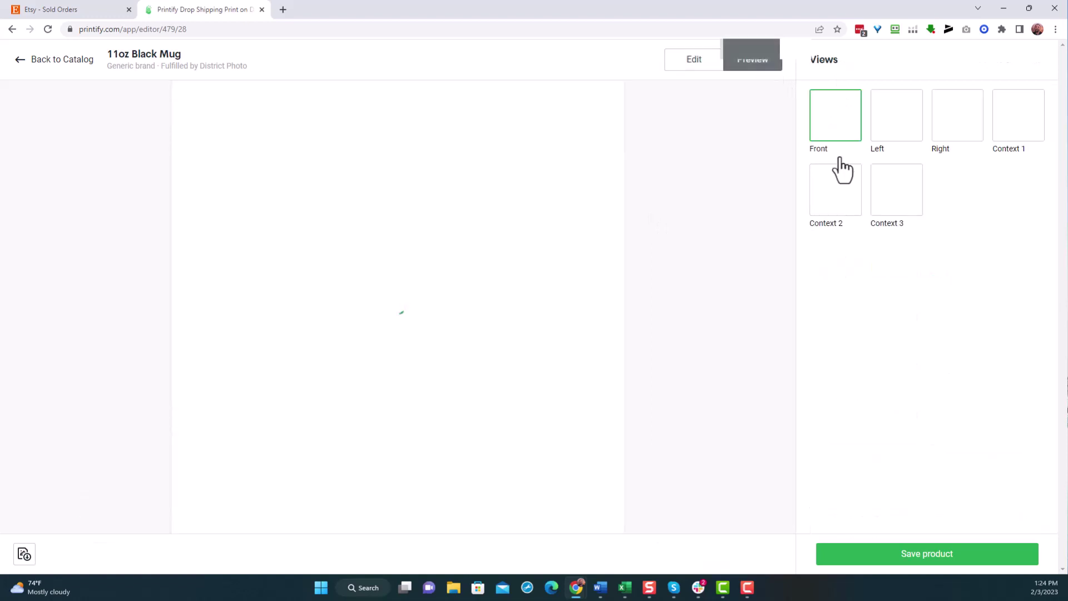
click(948, 139)
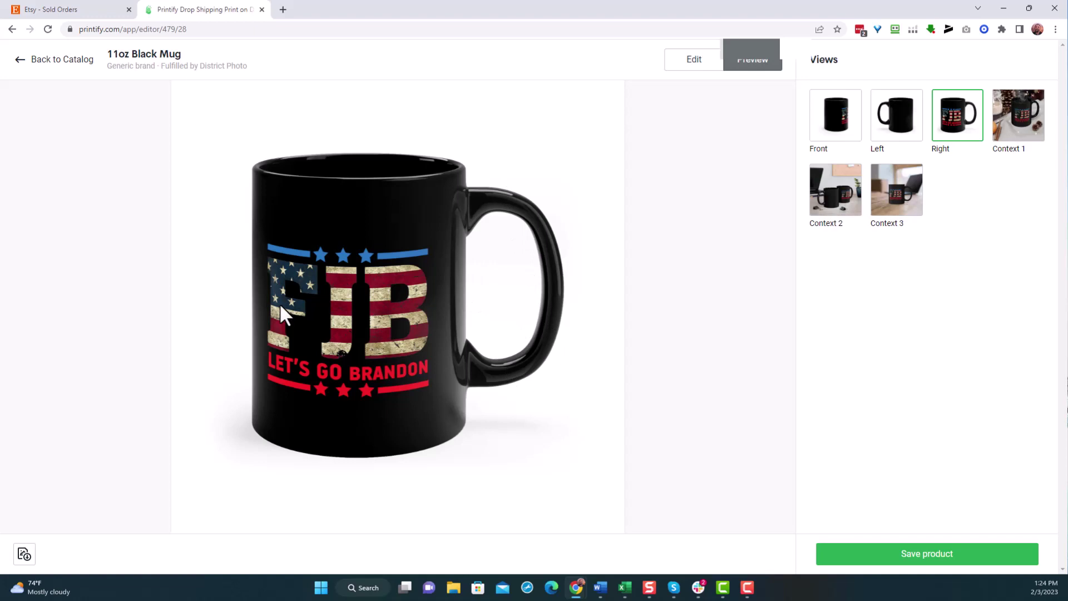
click(690, 70)
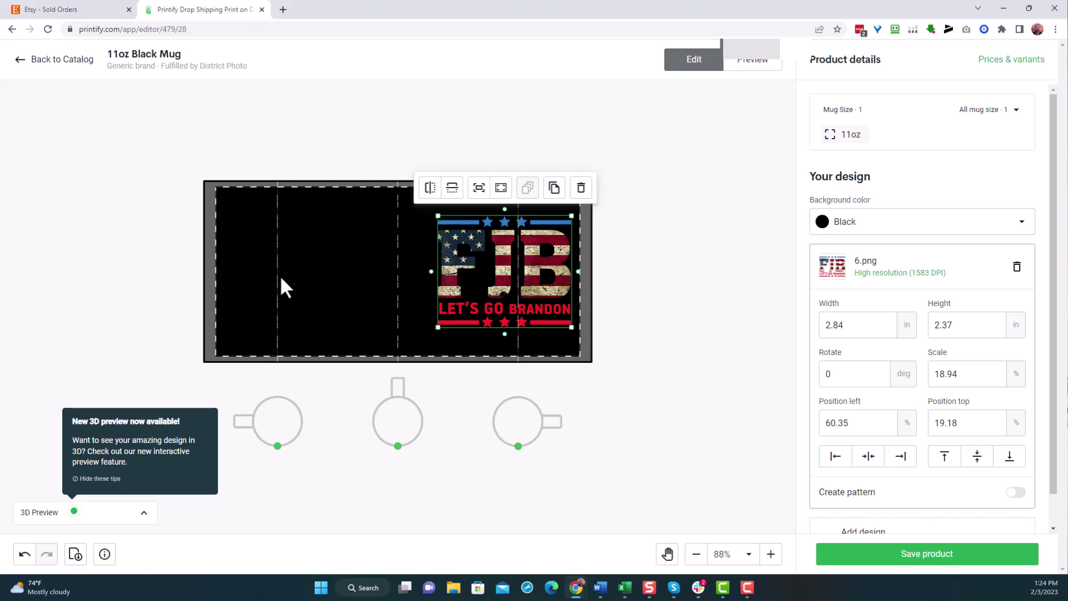
Duplicate the FJB design onto the mug's left half and check the left-side mockup.
click(555, 192)
drag(520, 264, 309, 264)
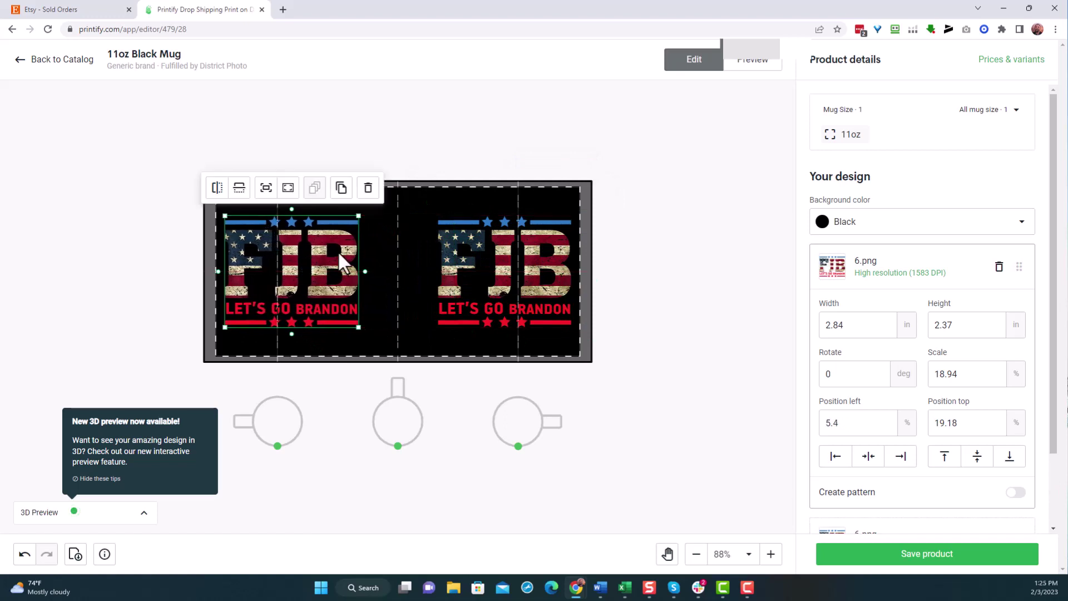
click(751, 62)
click(882, 111)
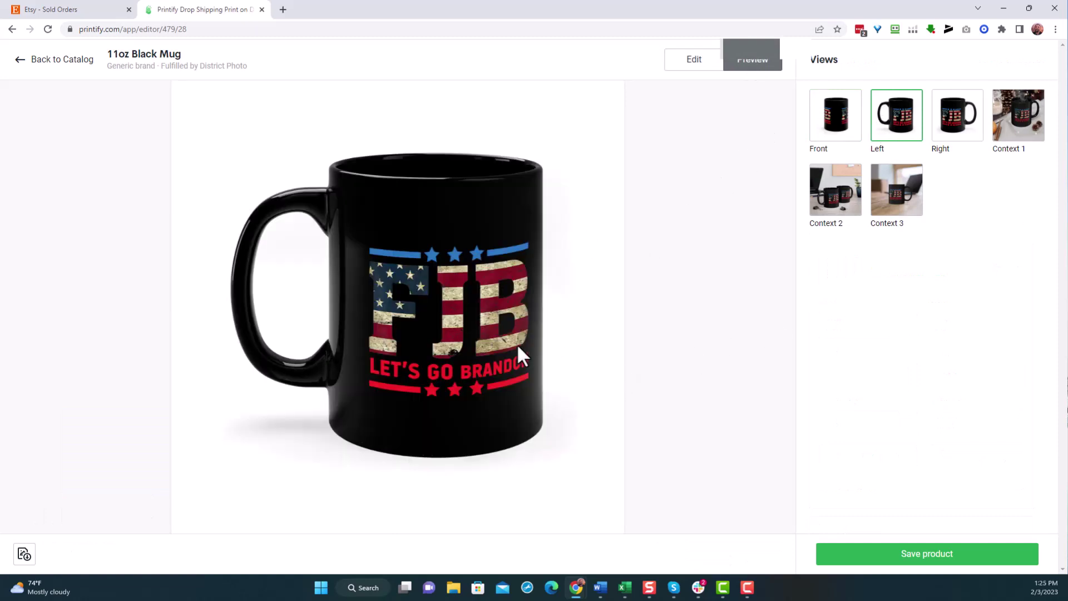
click(690, 55)
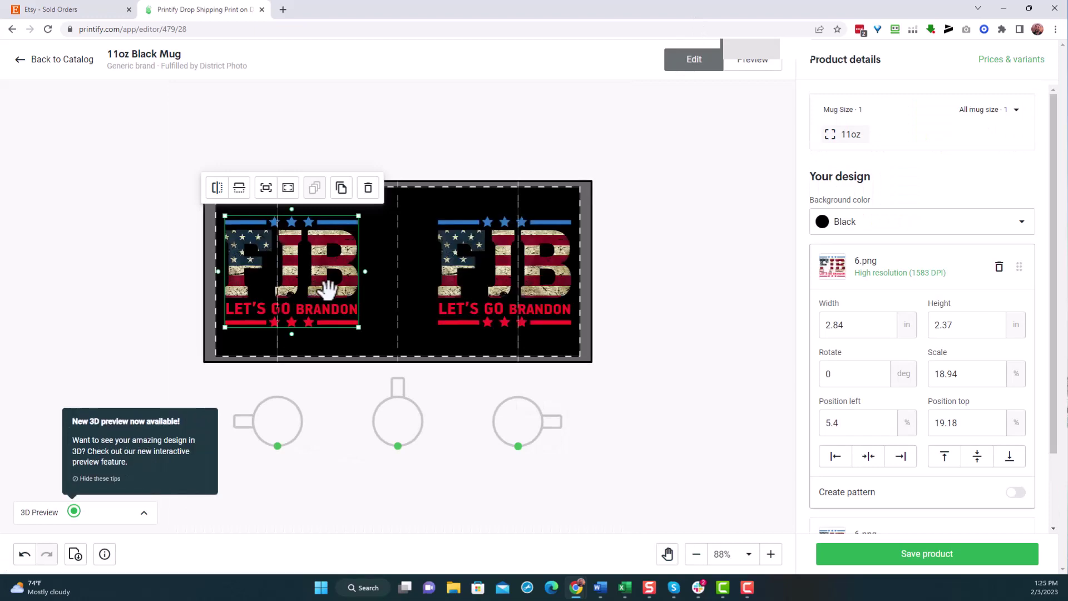
click(756, 64)
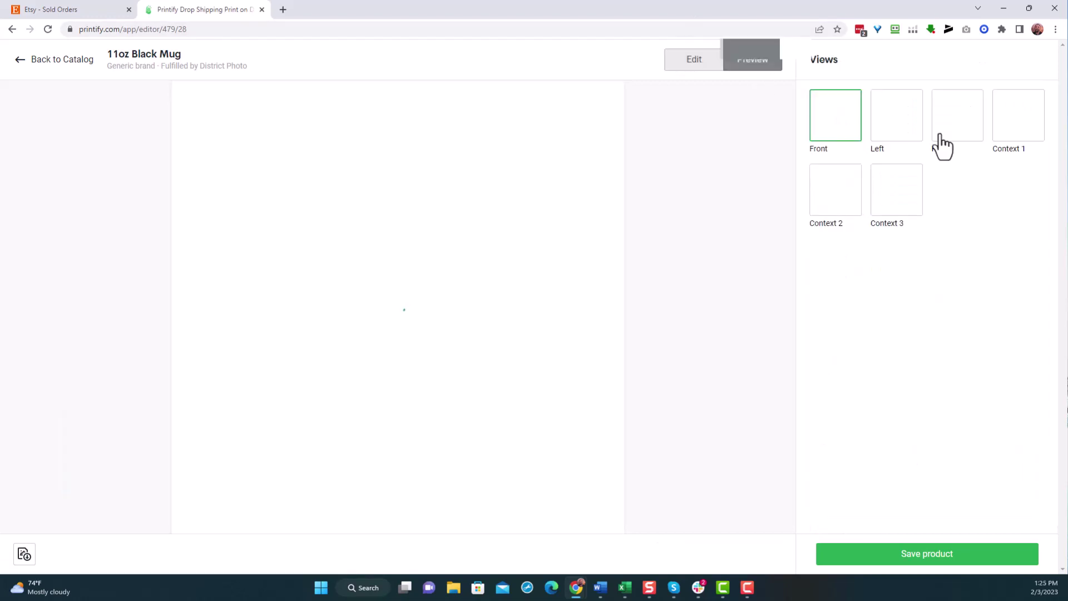
click(904, 136)
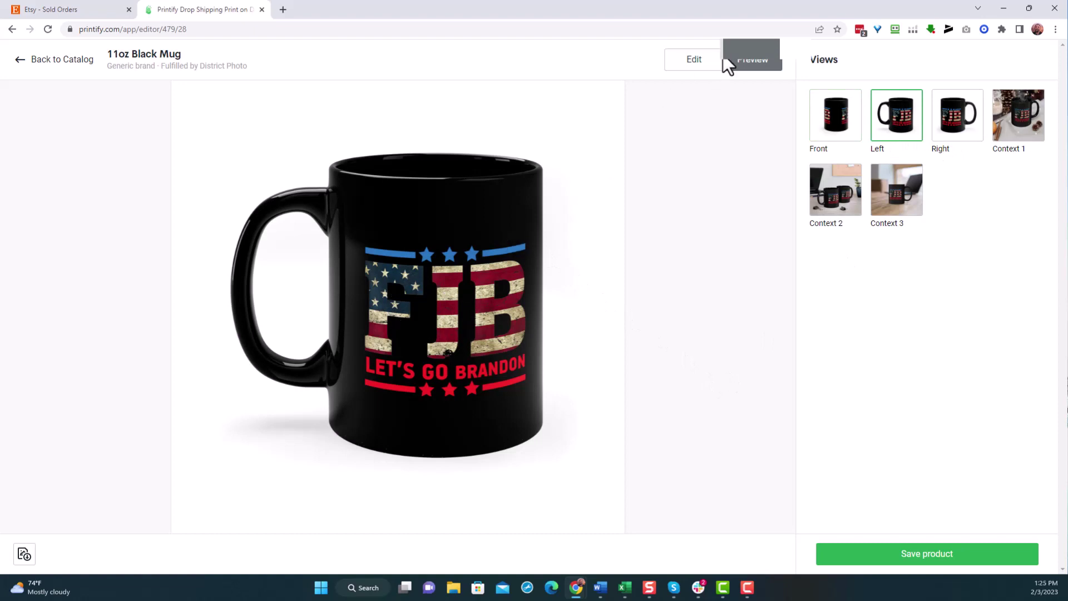
click(695, 63)
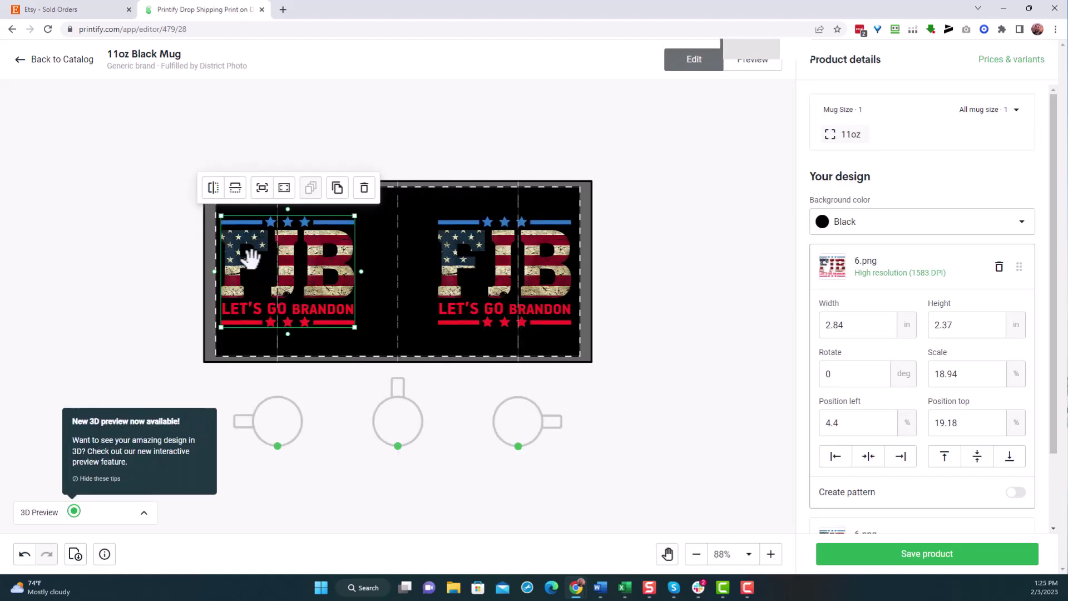
Nudge the left copy slightly further left, confirm both side mockups, and save the product.
drag(282, 281, 280, 282)
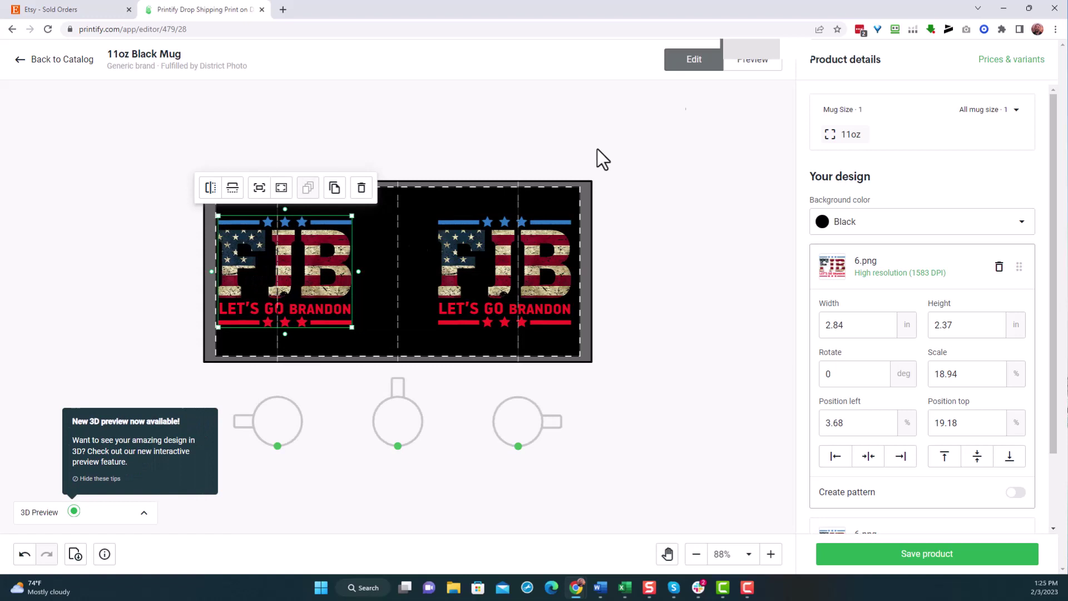
click(748, 61)
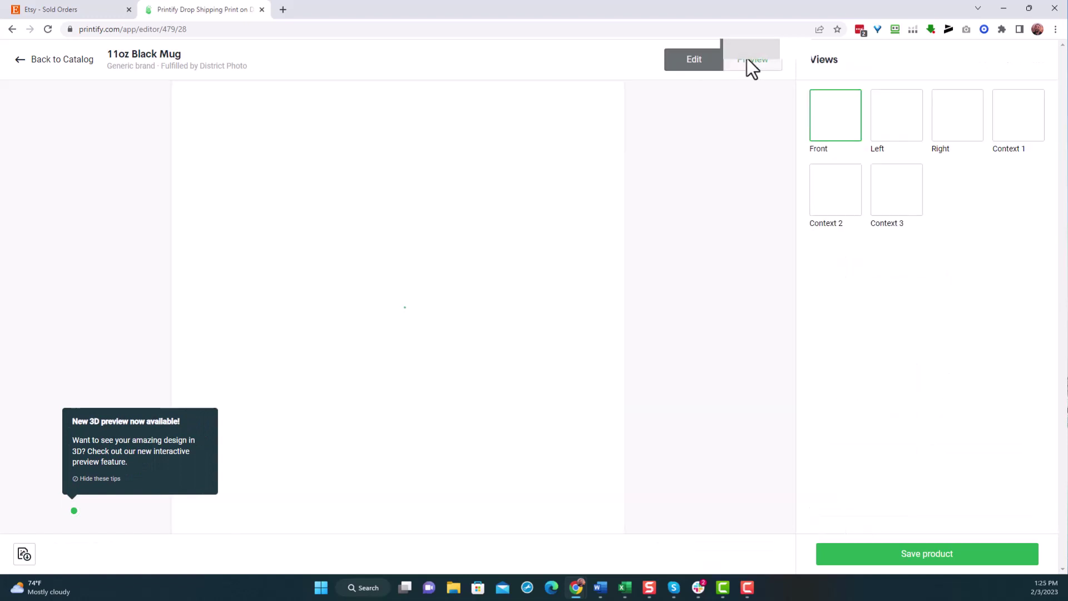
click(896, 124)
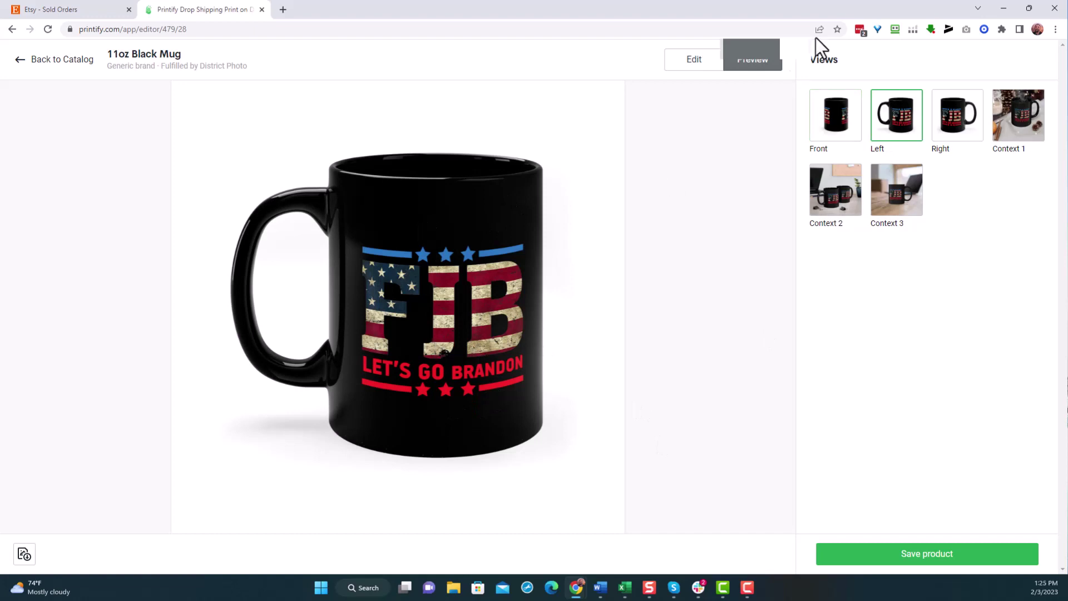
click(956, 125)
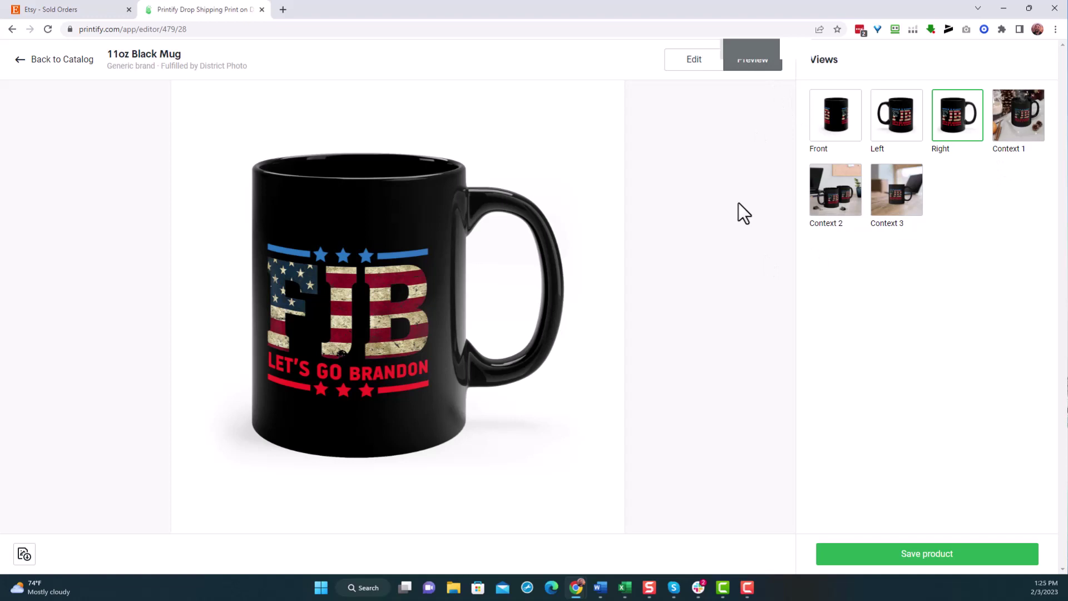
click(936, 558)
Select the ordered item's title in the Etsy order details.
click(75, 12)
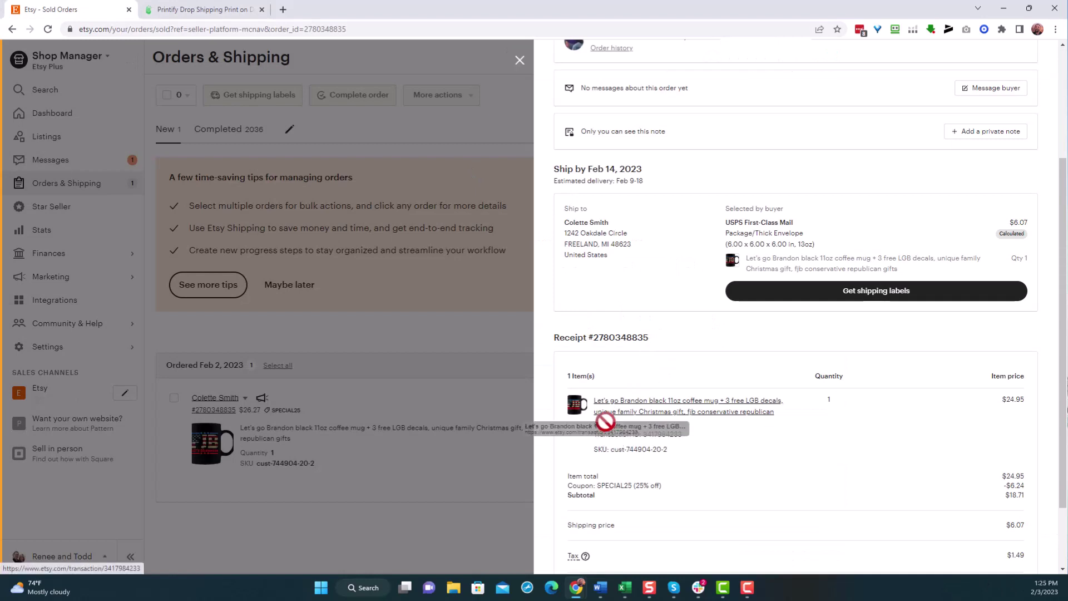
mouse_move(634, 431)
mouse_down()
mouse_move(608, 406)
mouse_move(614, 429)
mouse_up()
key(ctrl+c)
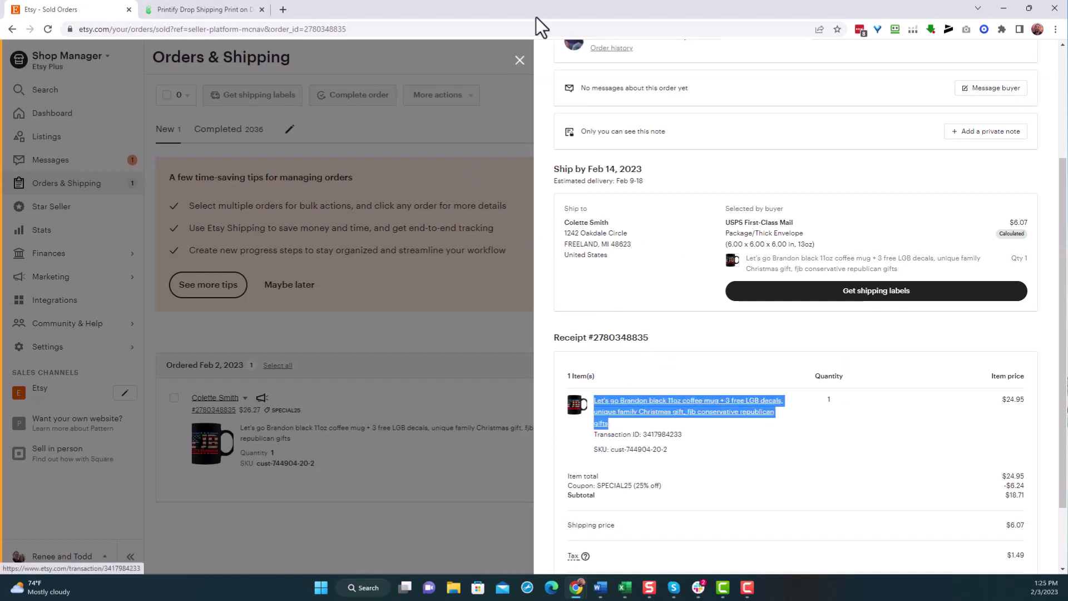
click(177, 14)
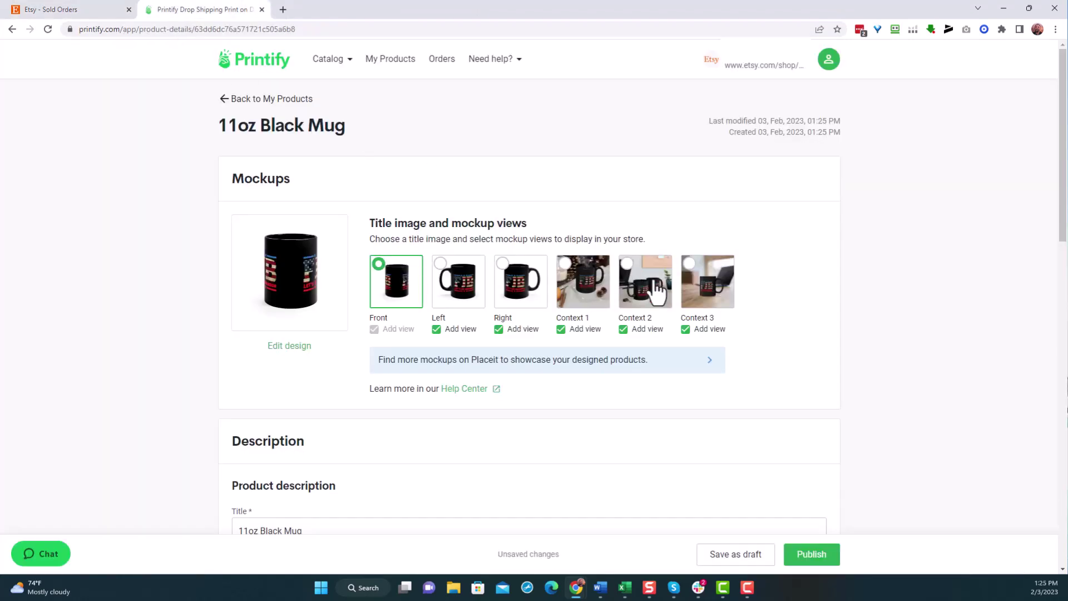
Paste it as the Printify product title and delete the leading space.
scroll(651, 279, down, 3)
scroll(651, 278, down, 2)
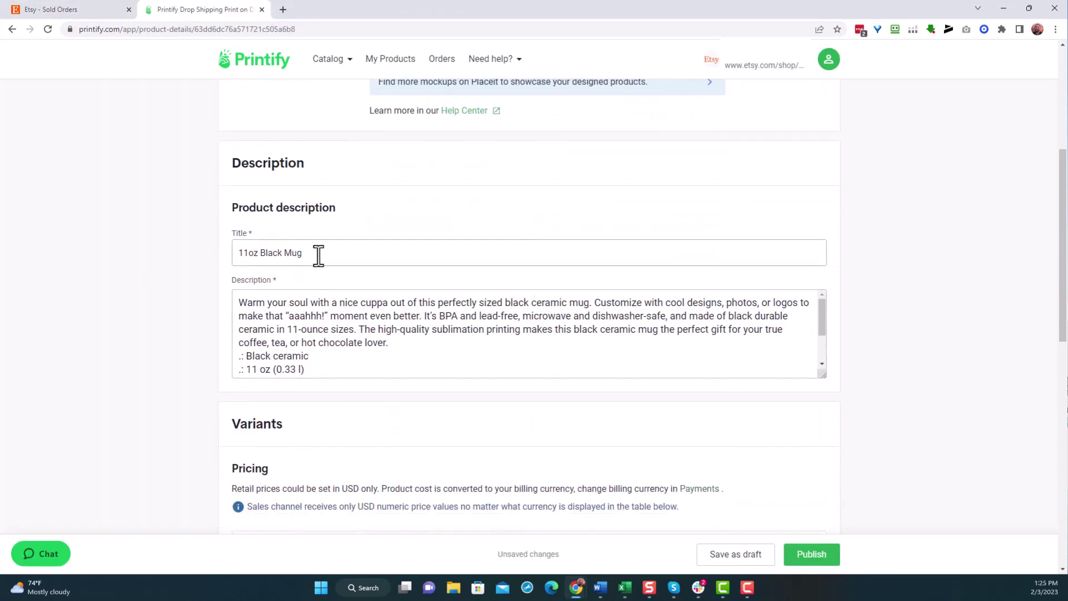
drag(318, 253, 212, 245)
key(ctrl+v)
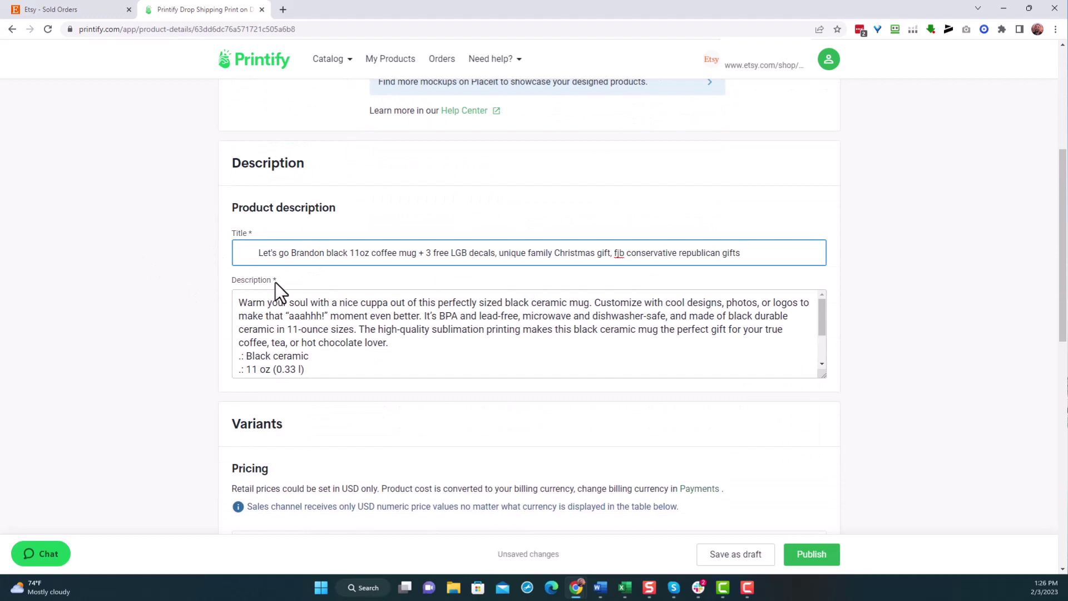
click(260, 254)
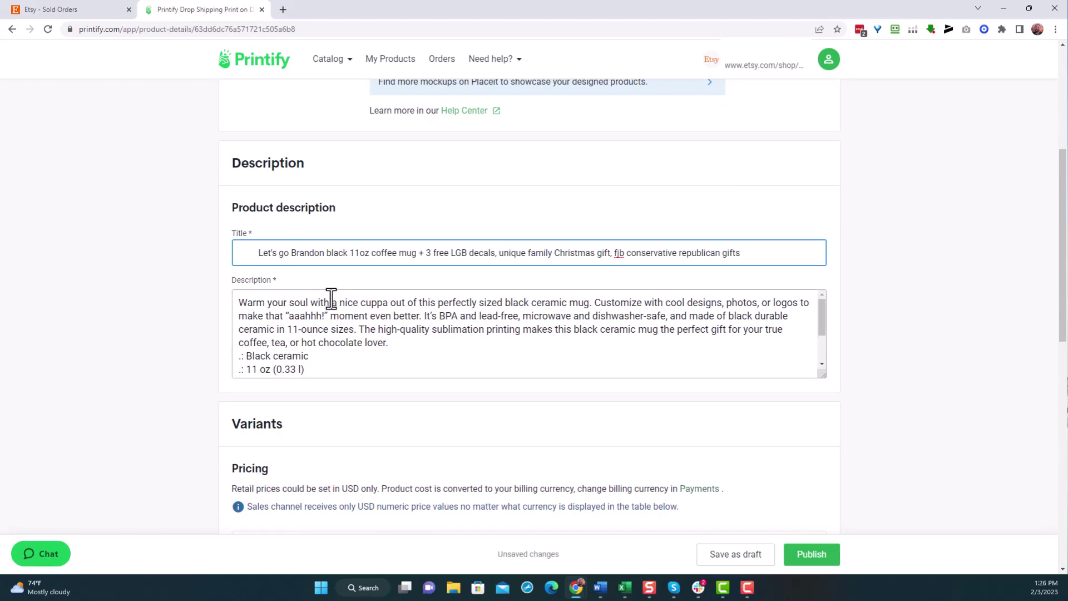
key(BackSpace)
scroll(634, 261, down, 2)
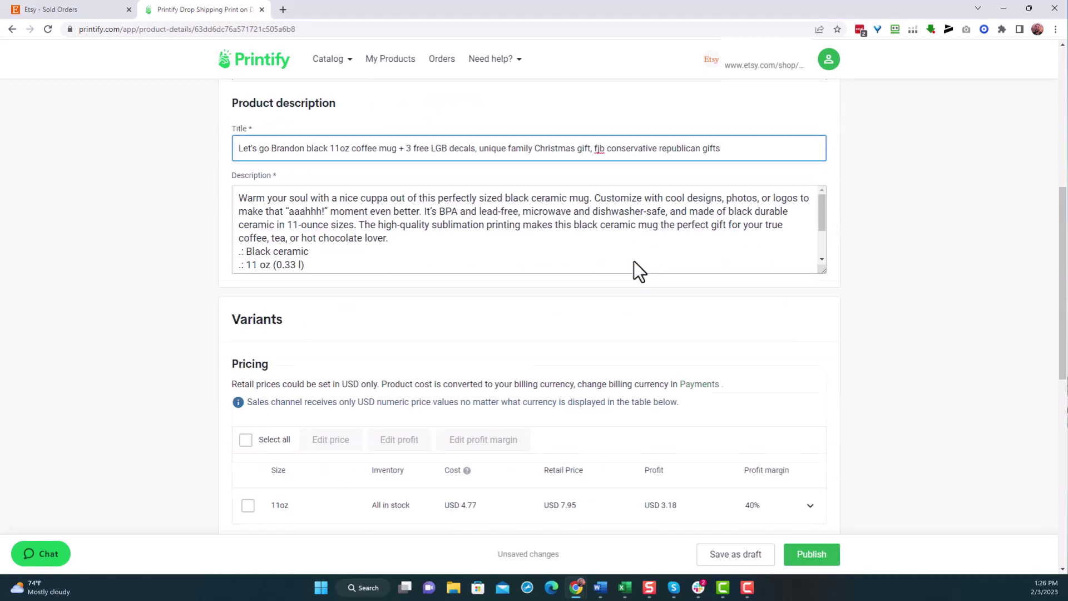
scroll(634, 261, down, 3)
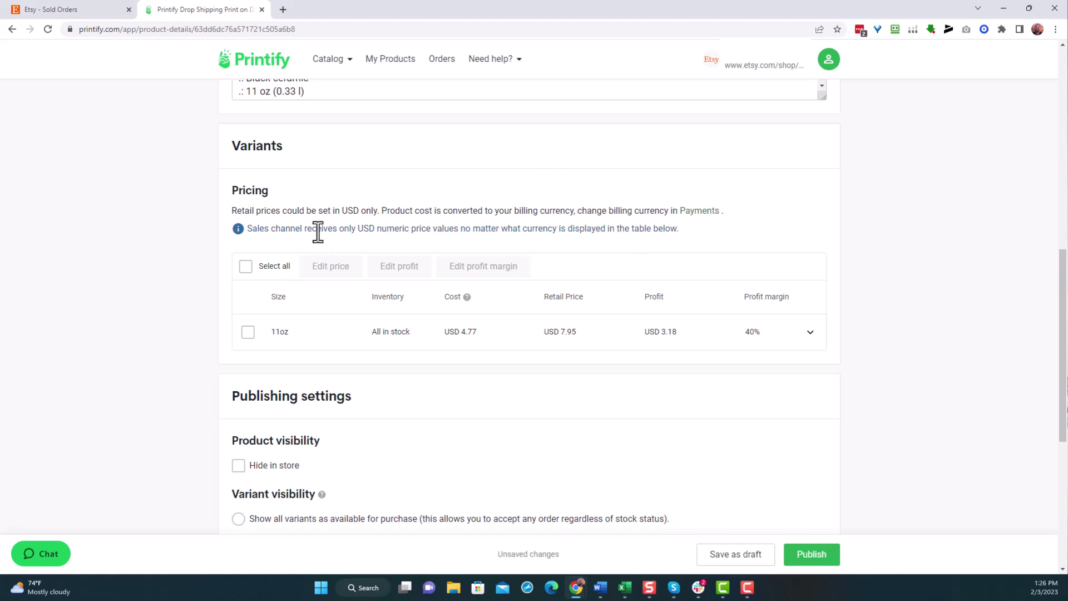
Publish the mug to Etsy with Hide in store and all variants selected.
click(239, 466)
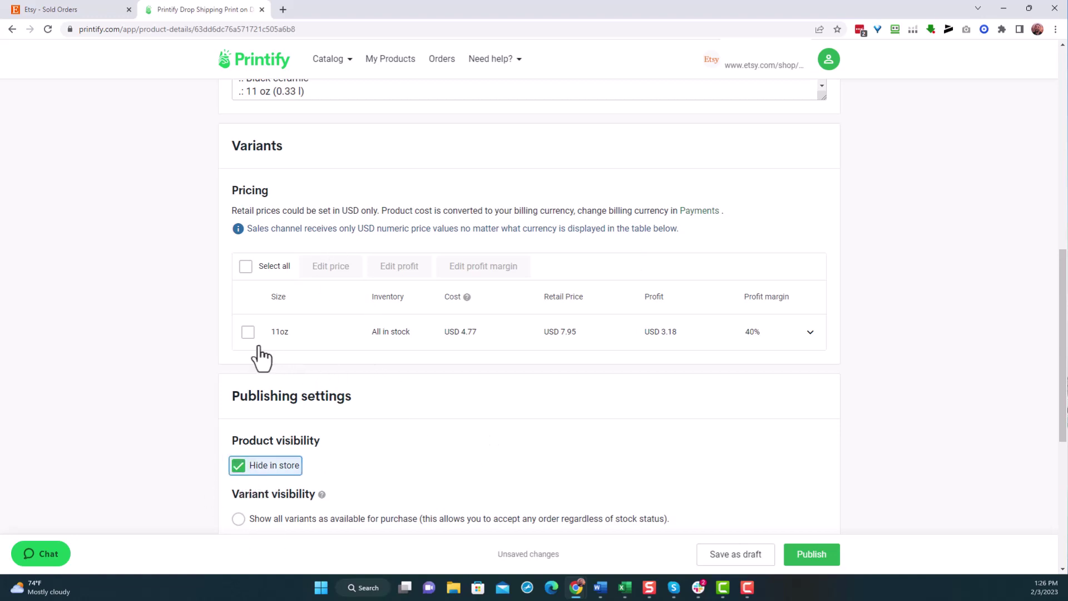
click(245, 266)
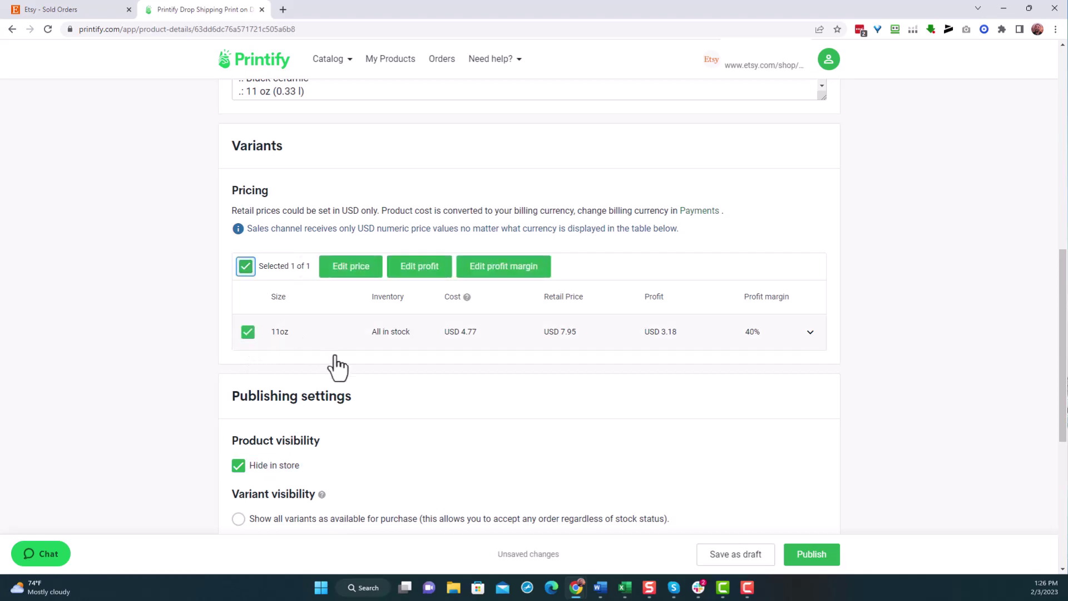
scroll(338, 400, down, 2)
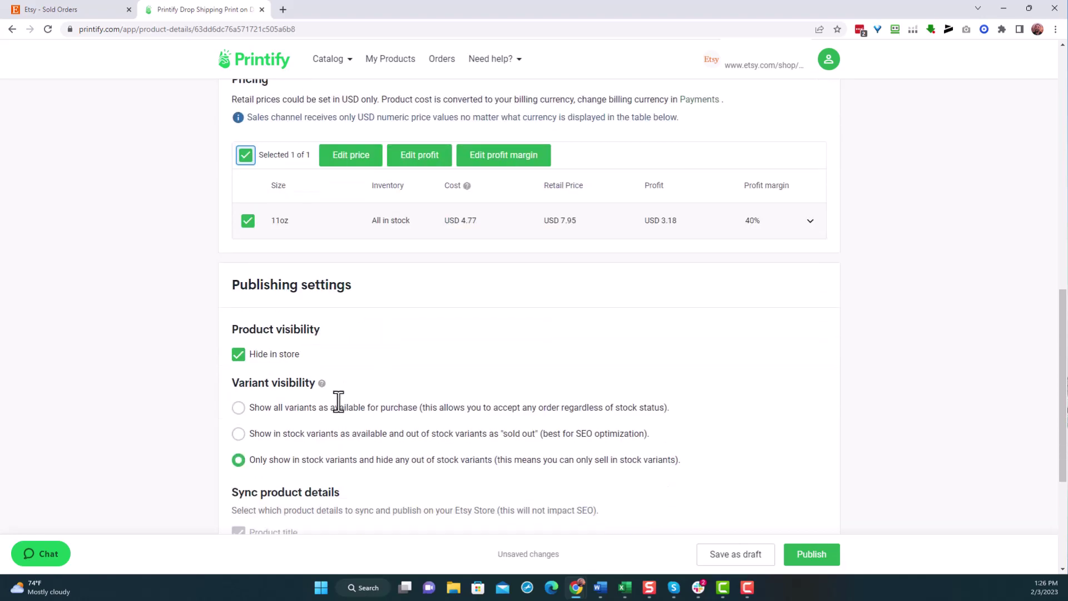
scroll(339, 401, down, 4)
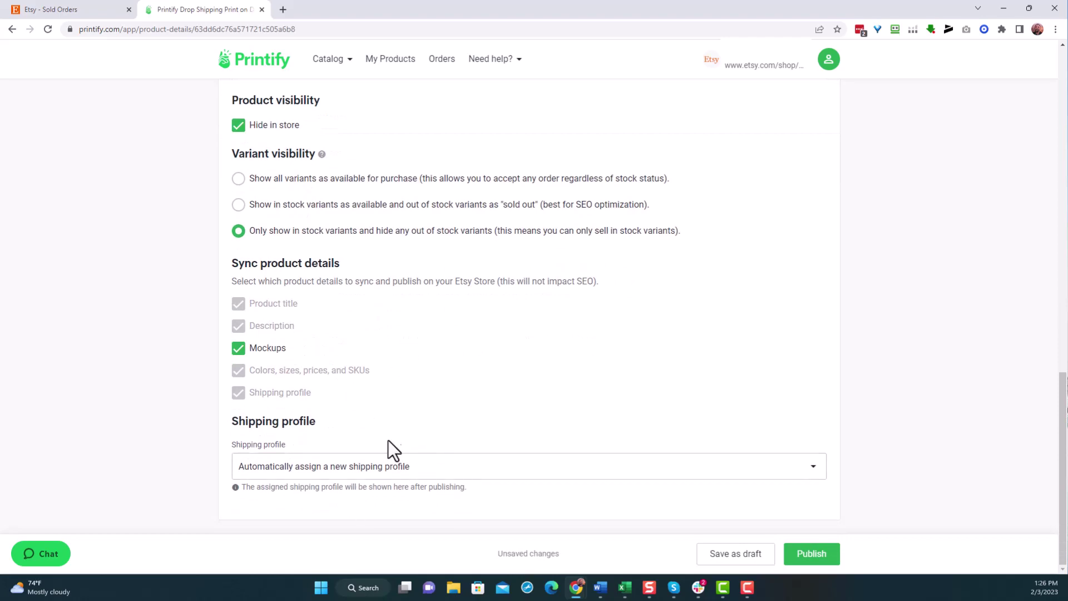
scroll(426, 400, up, 3)
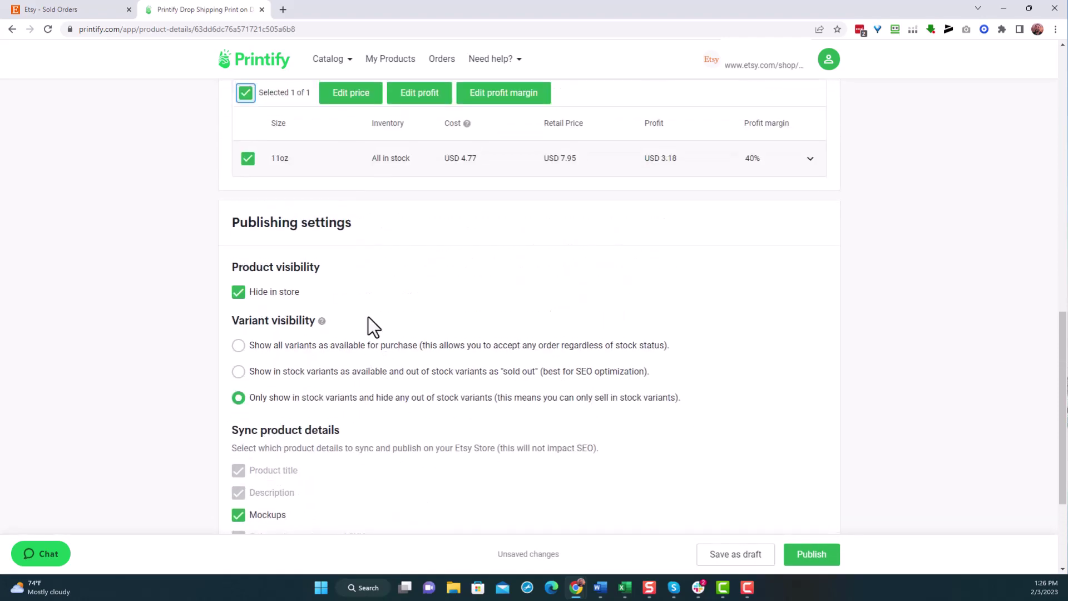
scroll(368, 308, up, 3)
scroll(689, 400, down, 2)
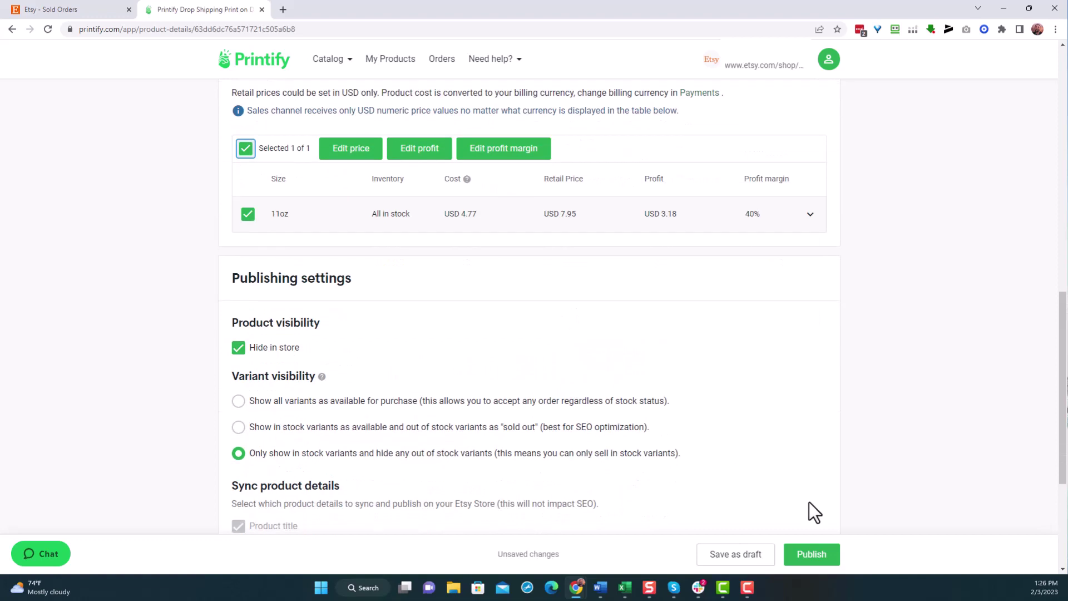
click(812, 556)
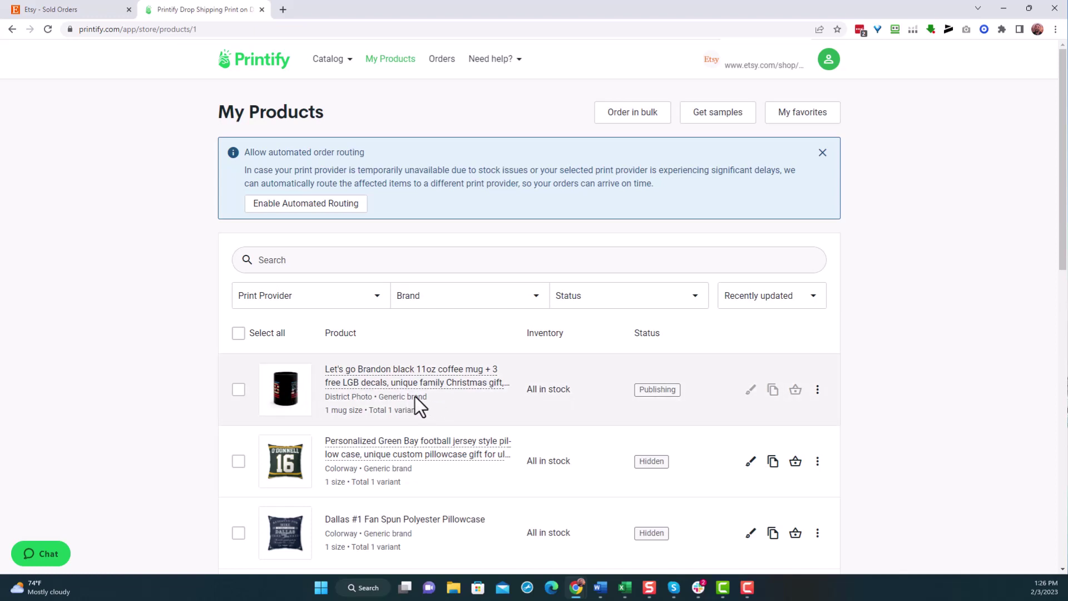
Glance at the Etsy order, then open Printify's My orders list.
click(92, 16)
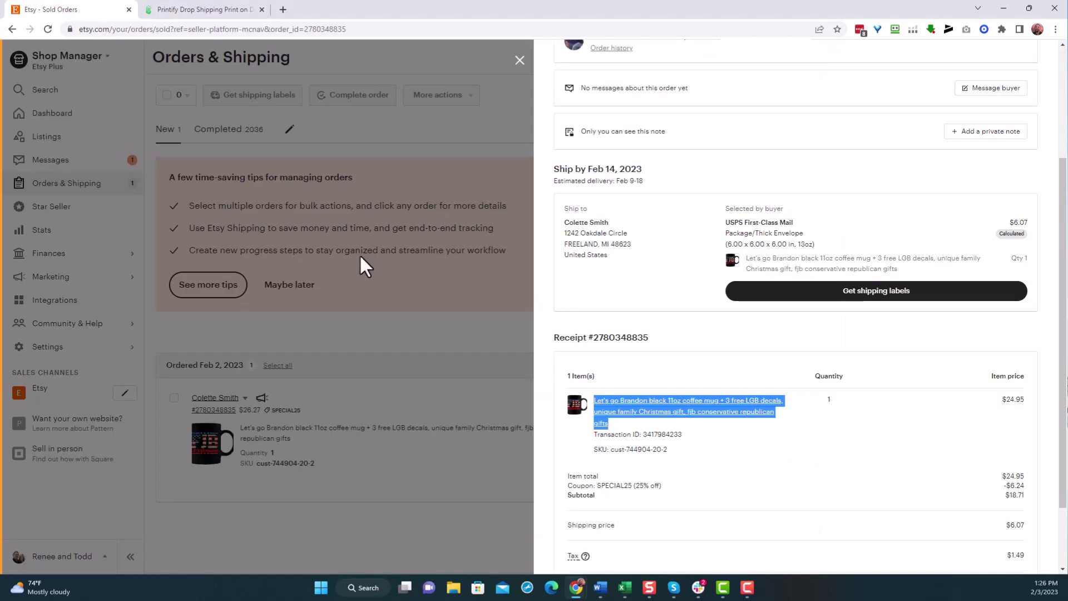
click(217, 10)
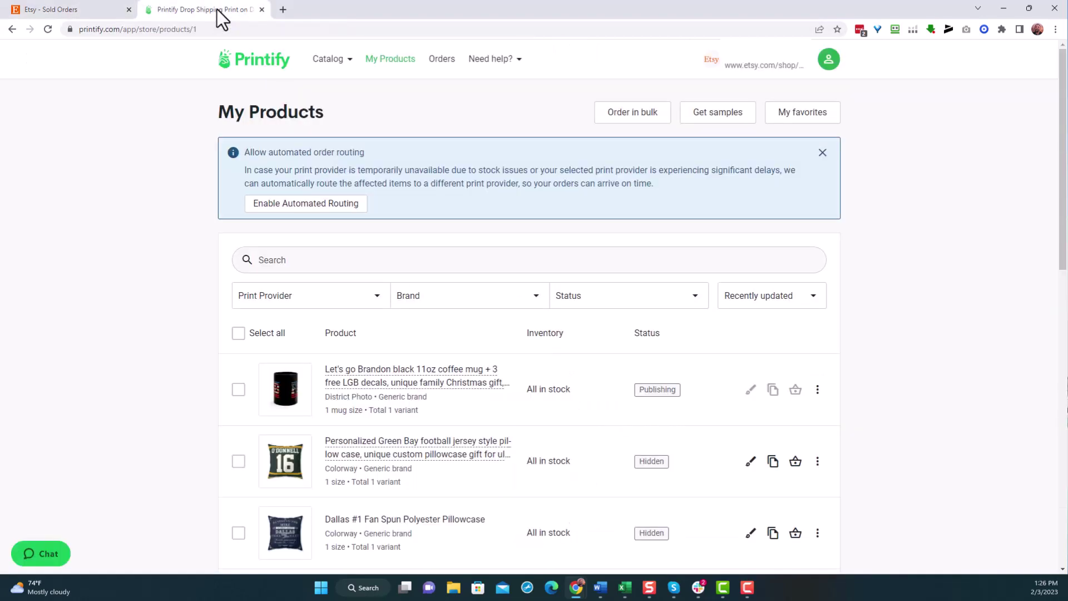
click(444, 66)
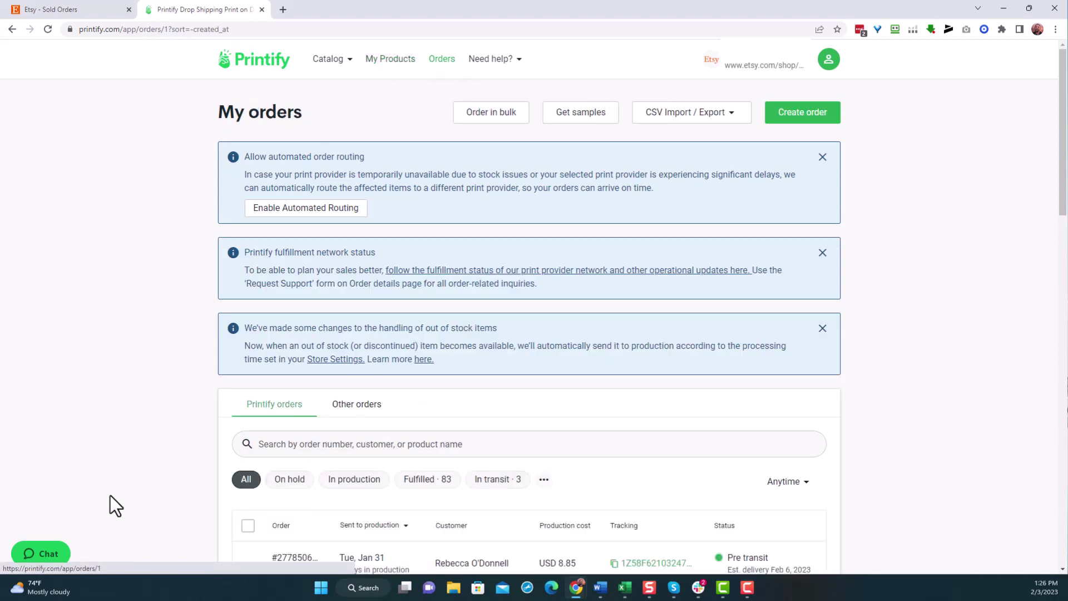
Open the not-yet-imported Feb 2 Etsy mug order and bring up Select product for its item.
click(358, 410)
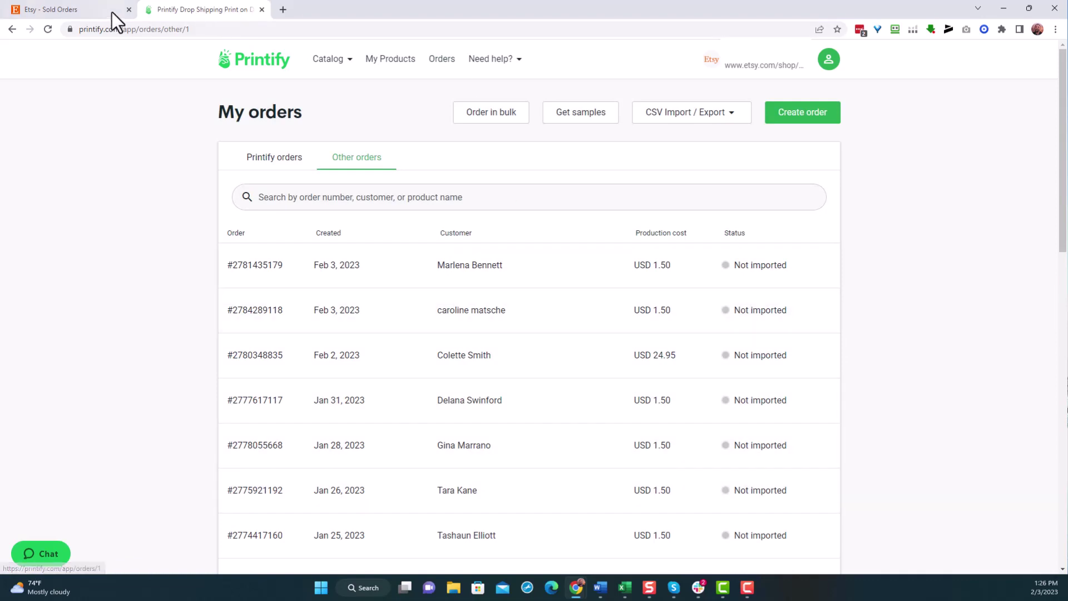
click(93, 13)
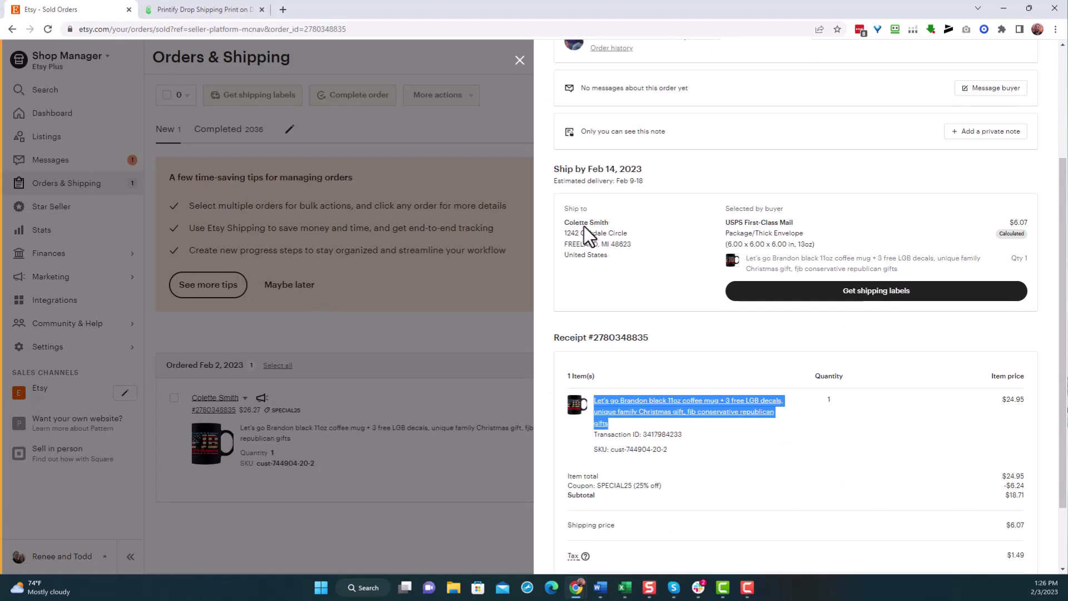
click(227, 5)
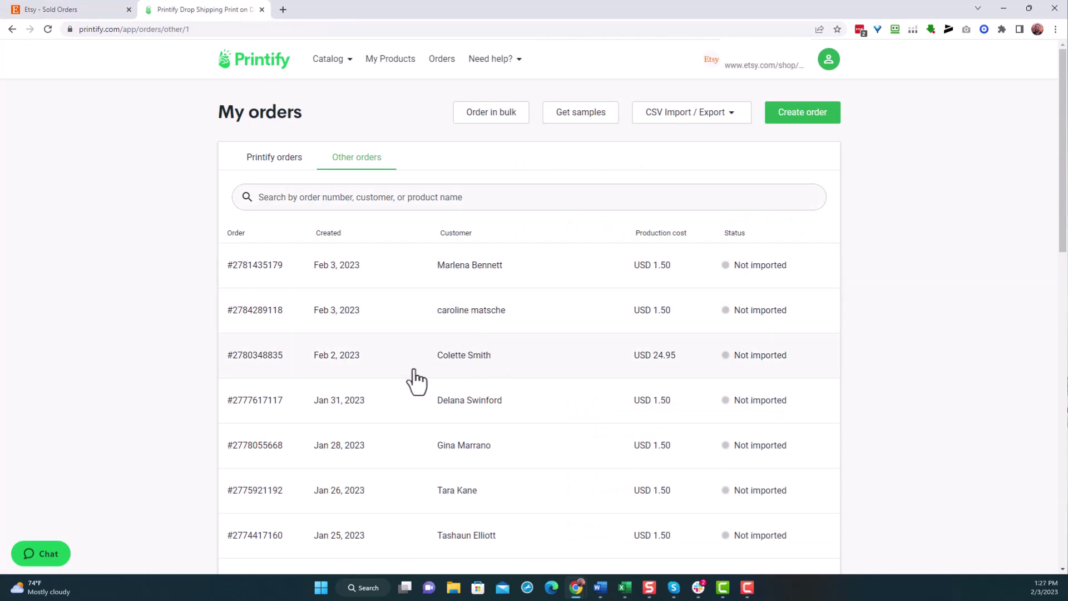
click(499, 356)
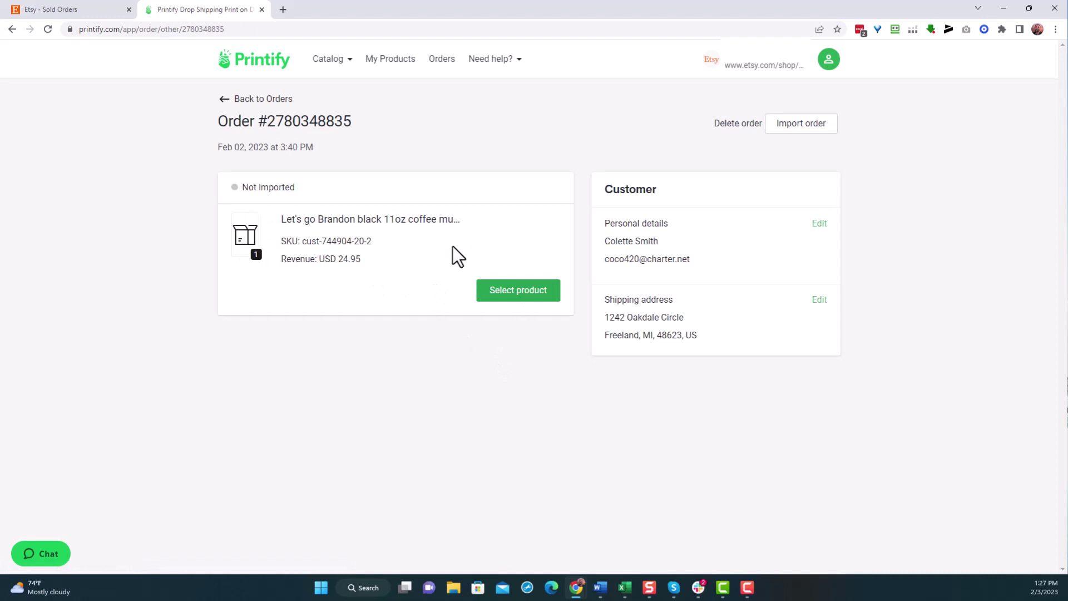
click(521, 295)
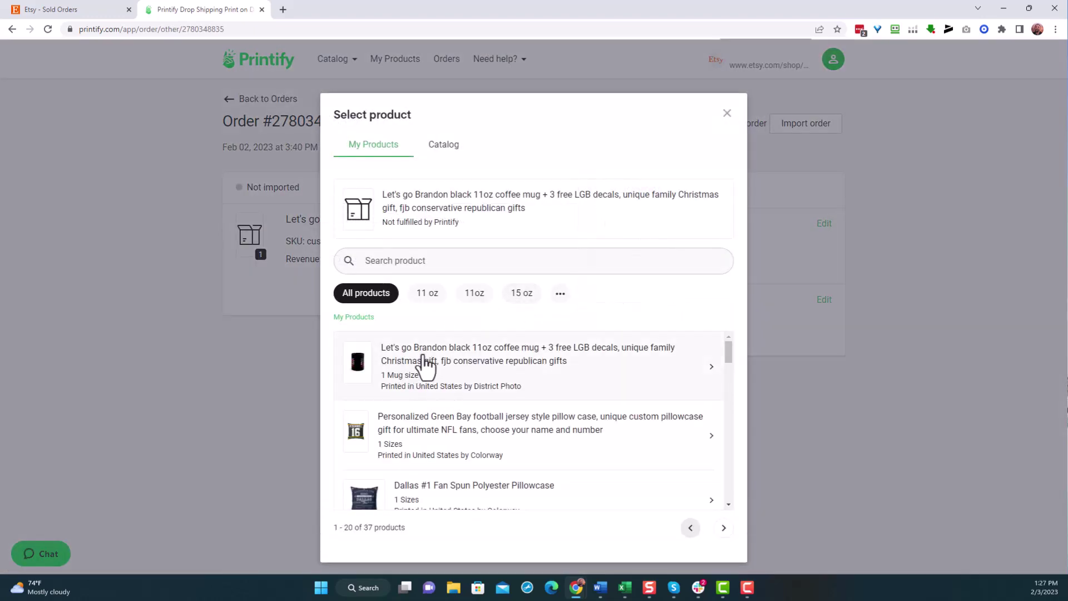
Link the order item to the Let's go Brandon mug's 11oz variant so it reads Ready for import.
click(553, 382)
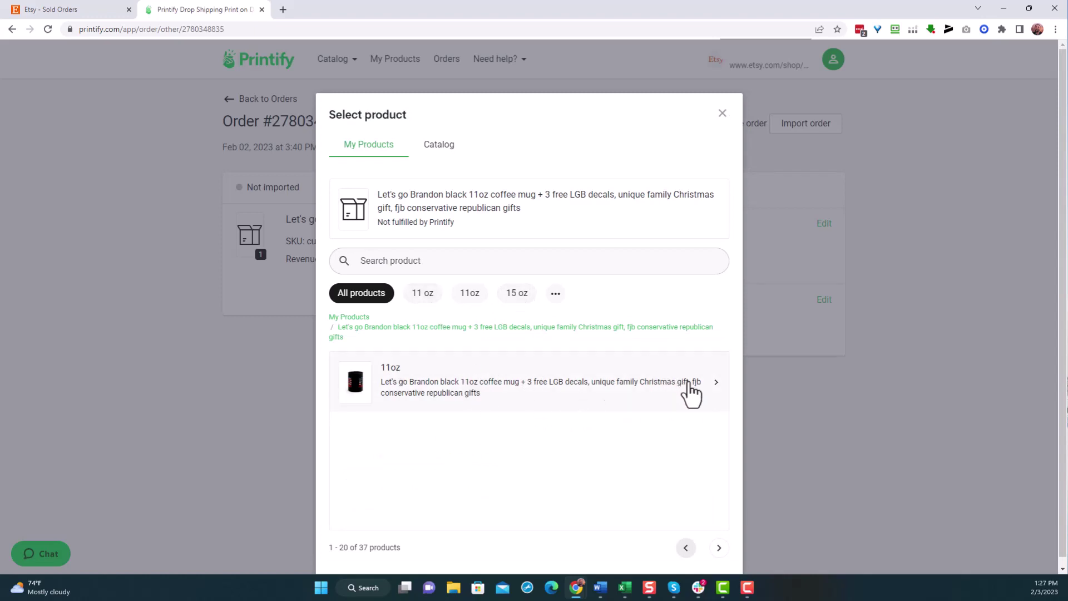
click(687, 398)
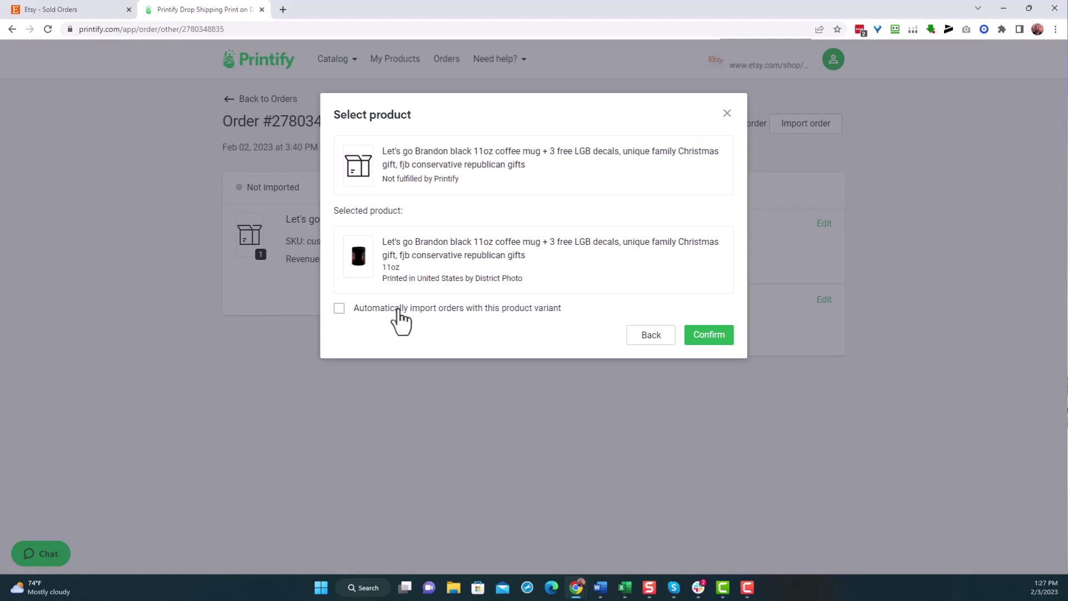
click(705, 338)
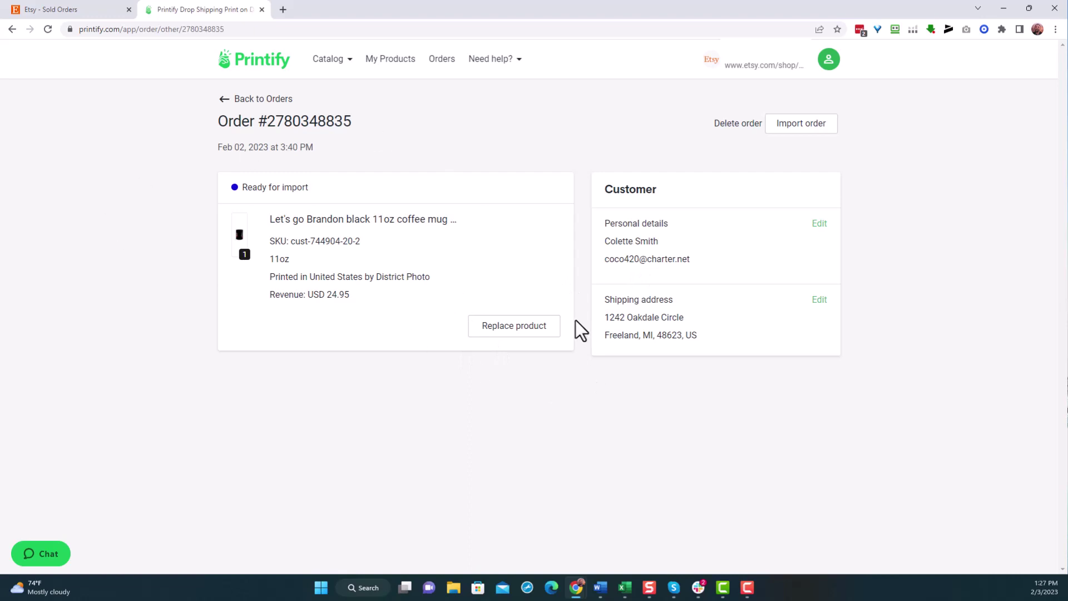
Import the mug order and find it on hold in the Printify orders list.
click(817, 125)
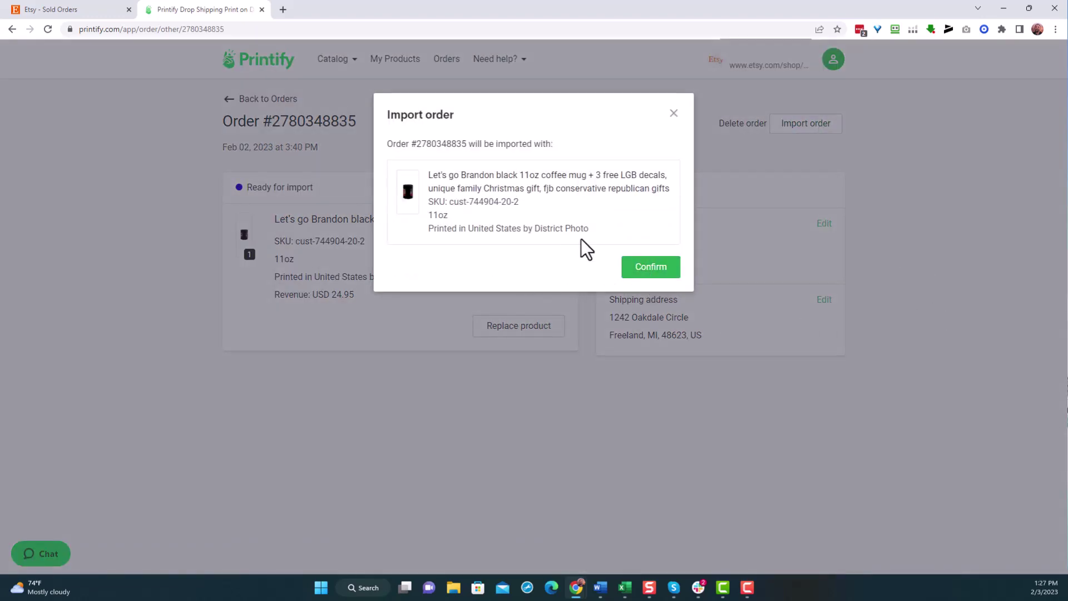
click(640, 273)
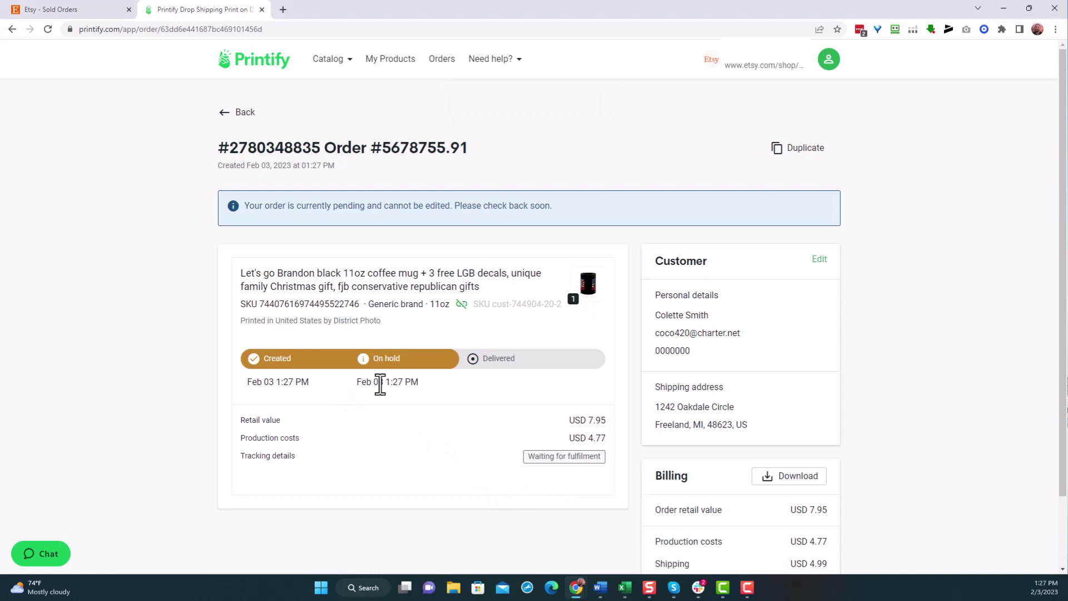
click(441, 60)
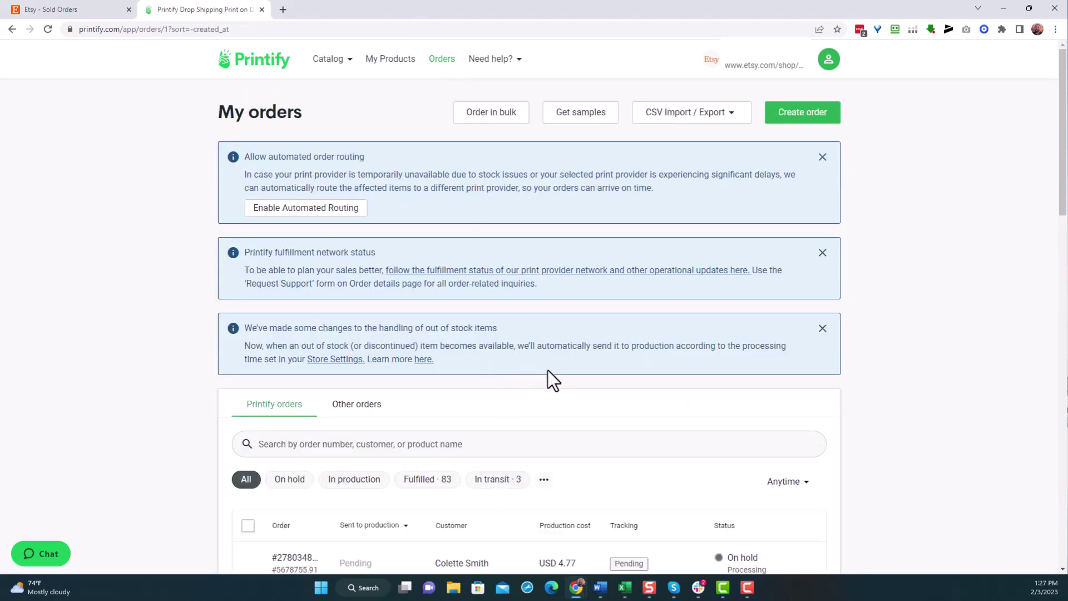
scroll(550, 372, down, 2)
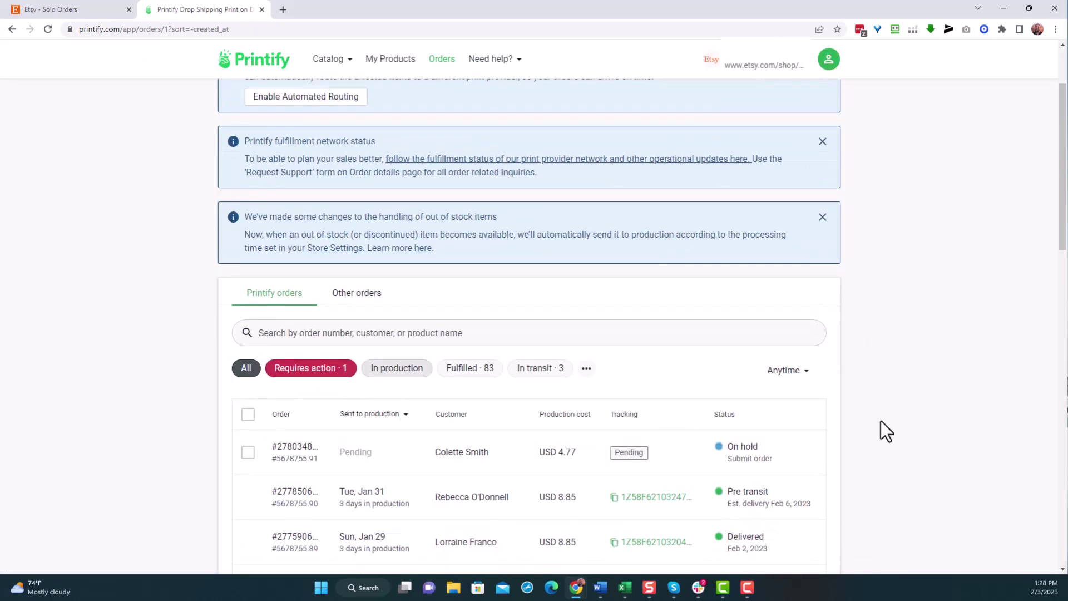
Send the imported USD 4.77 mug order to production.
mouse_move(733, 463)
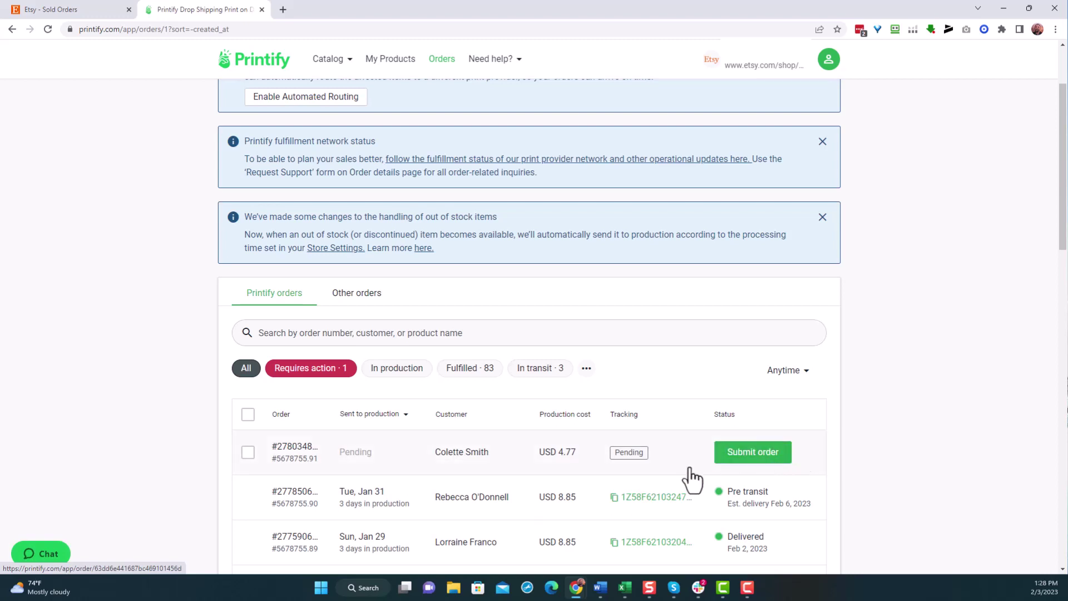
click(742, 453)
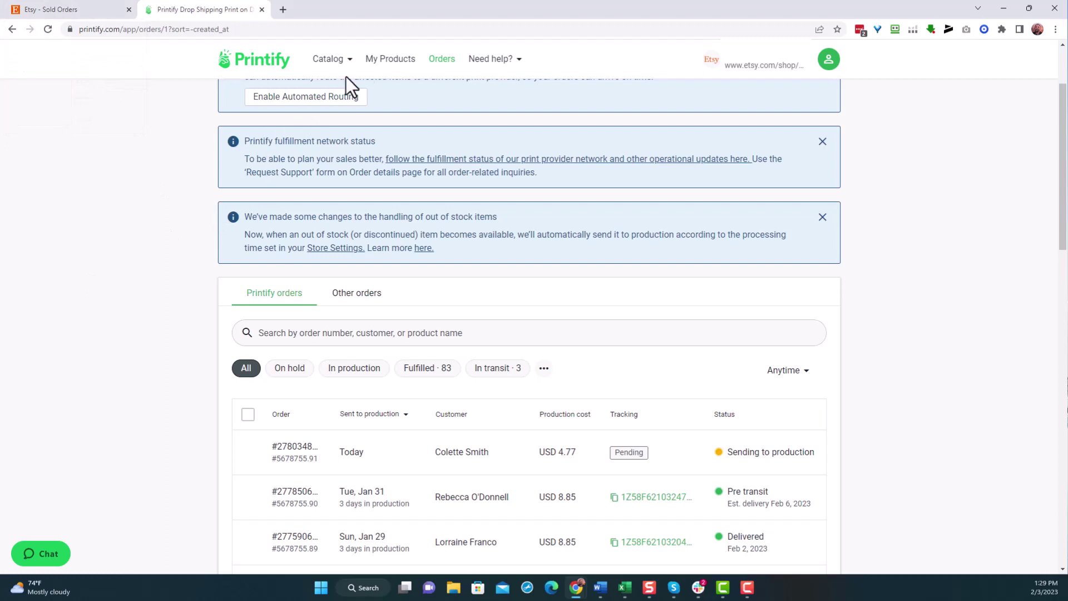
Open the black coffee mug product and expand its 11oz variant row.
click(395, 61)
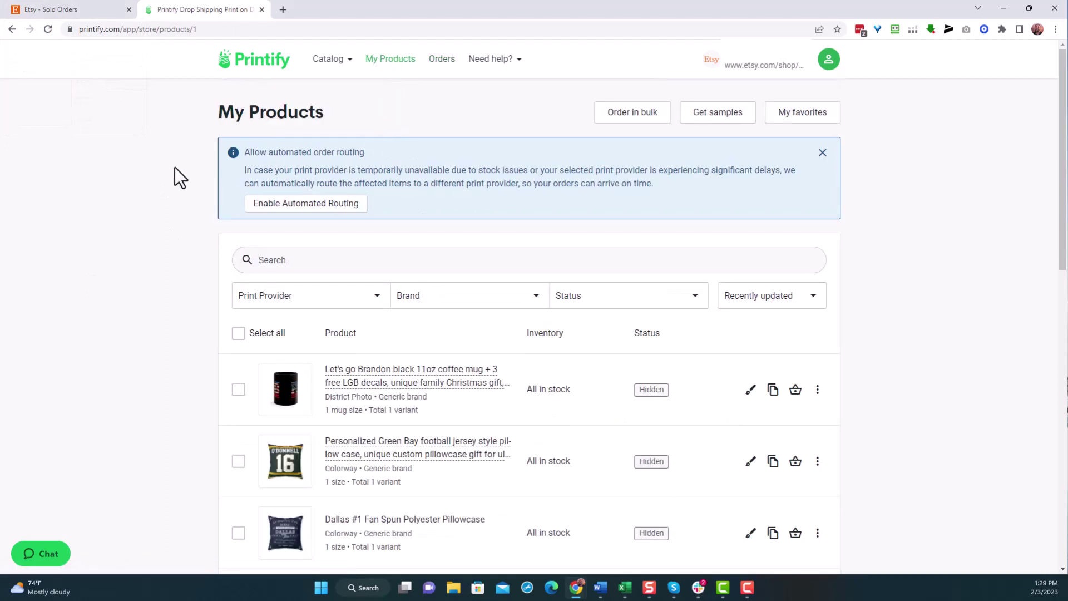
click(454, 385)
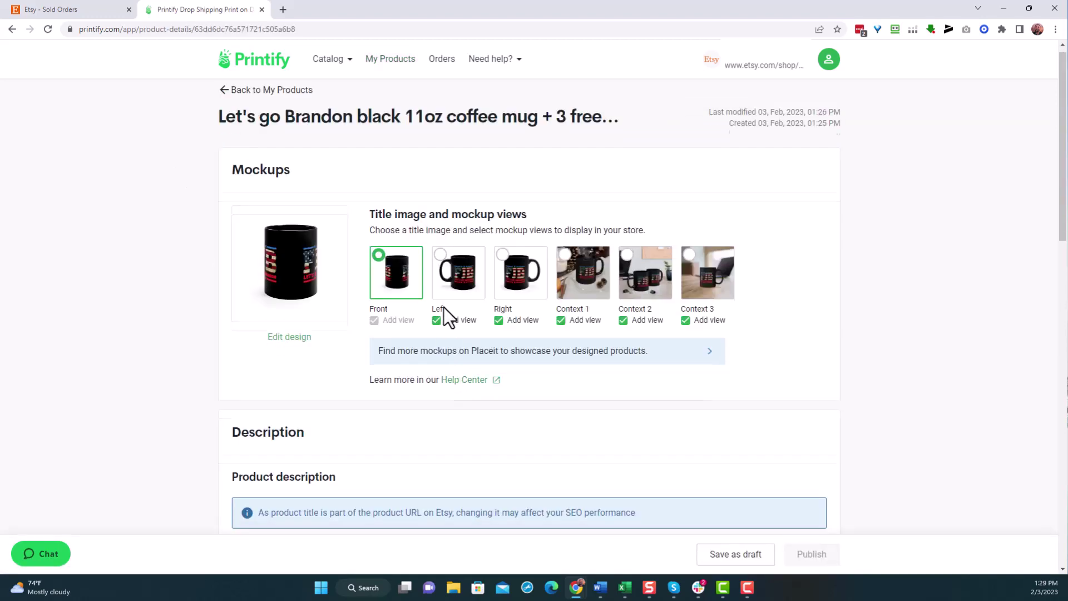
scroll(445, 312, down, 4)
scroll(444, 309, down, 7)
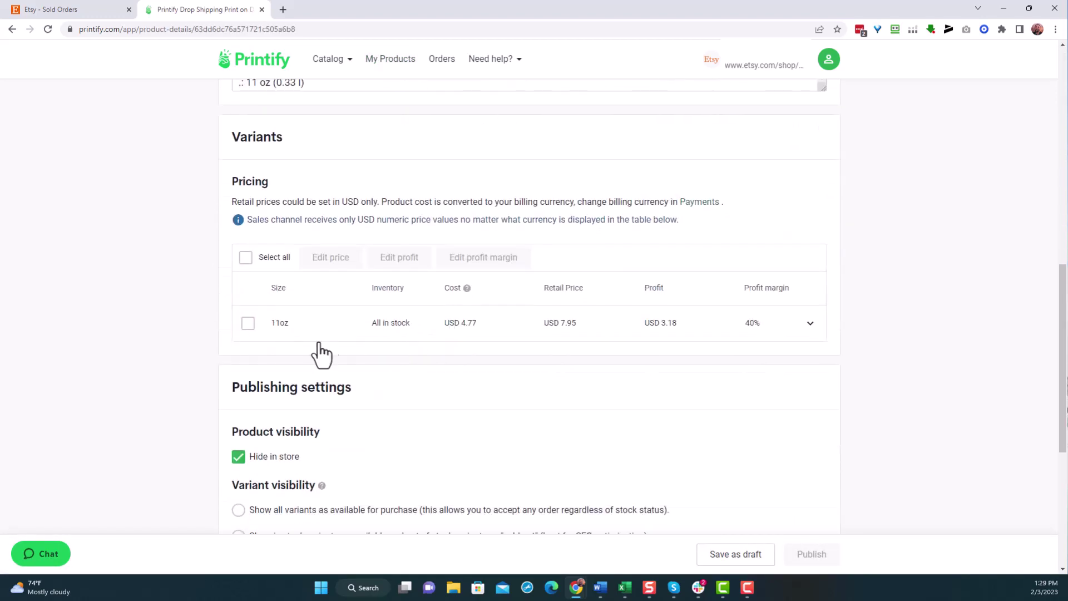
click(810, 323)
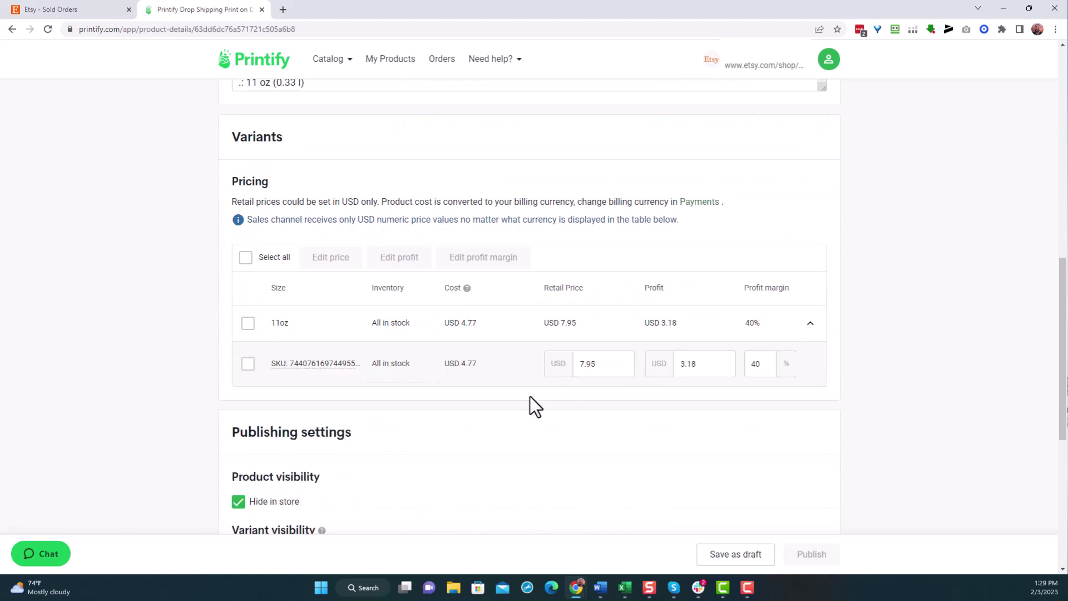
Copy the 11oz variant's SKU number.
double_click(338, 368)
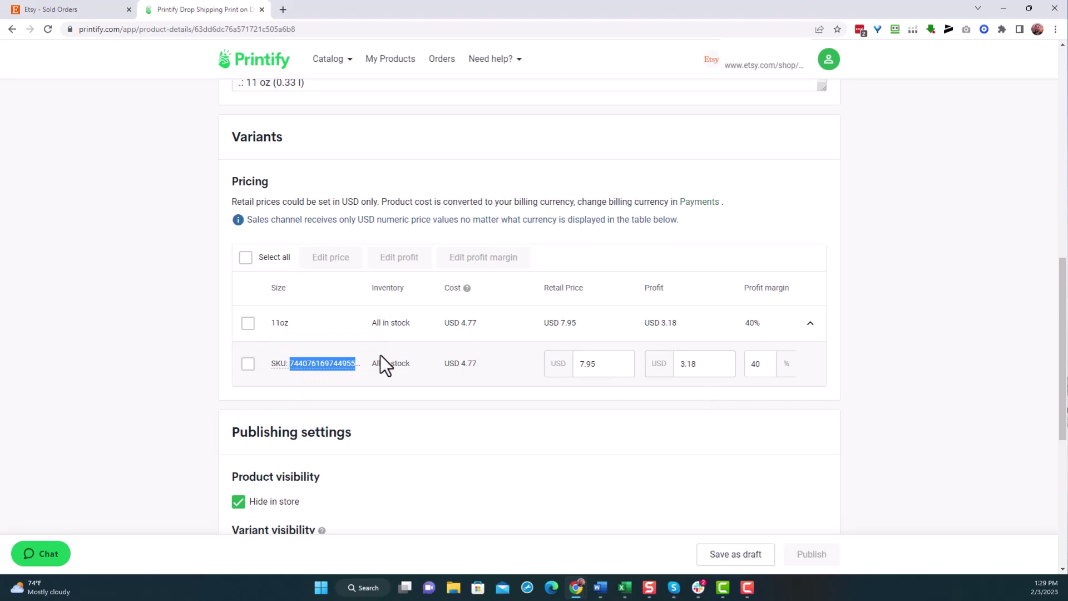
scroll(332, 378, down, 4)
scroll(331, 384, down, 3)
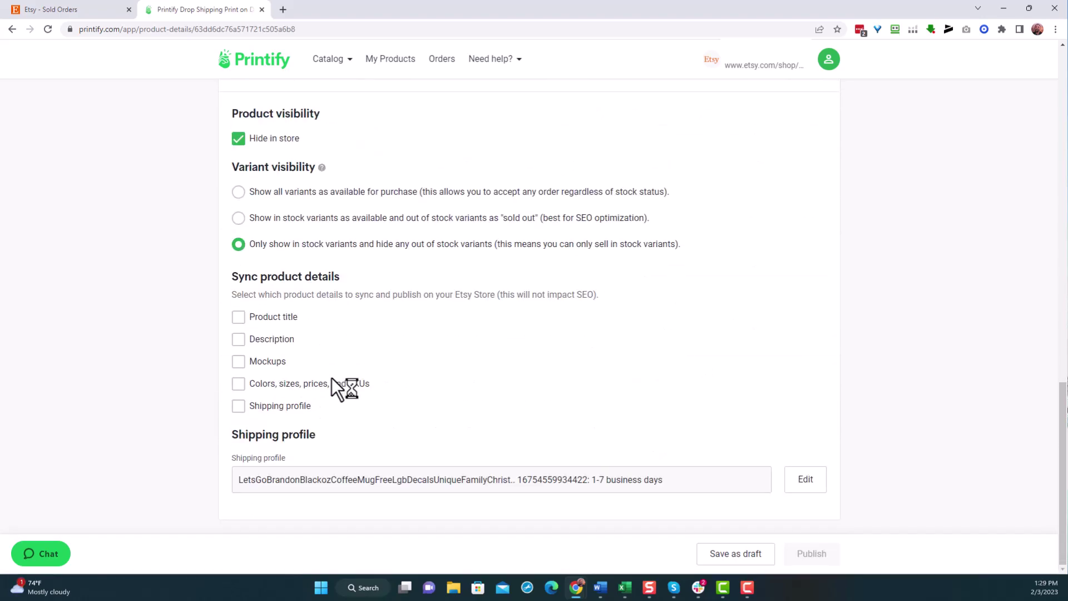
scroll(334, 384, up, 5)
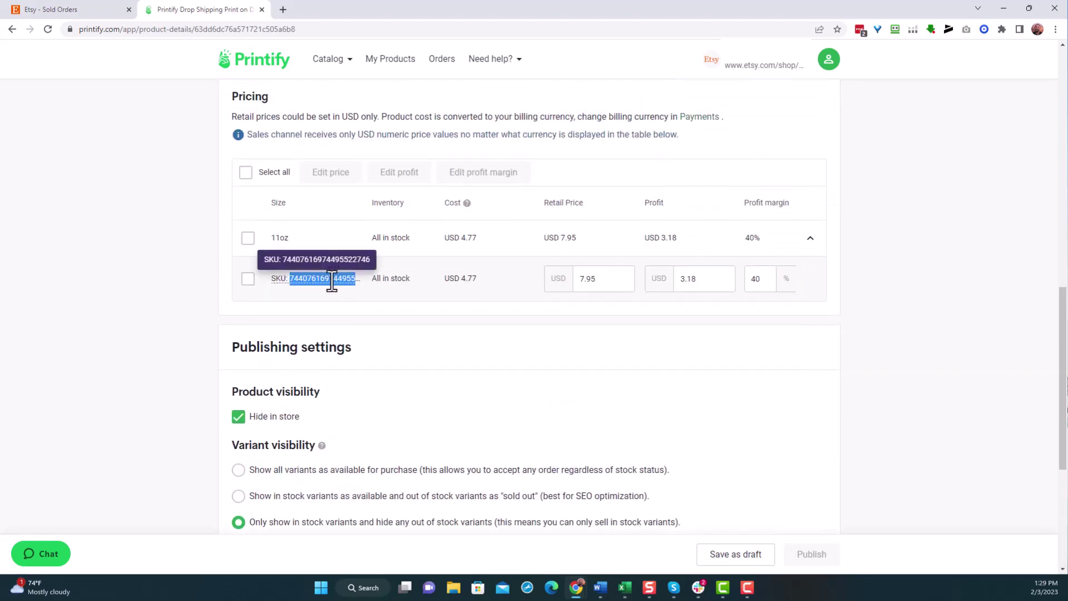
right_click(329, 286)
click(344, 295)
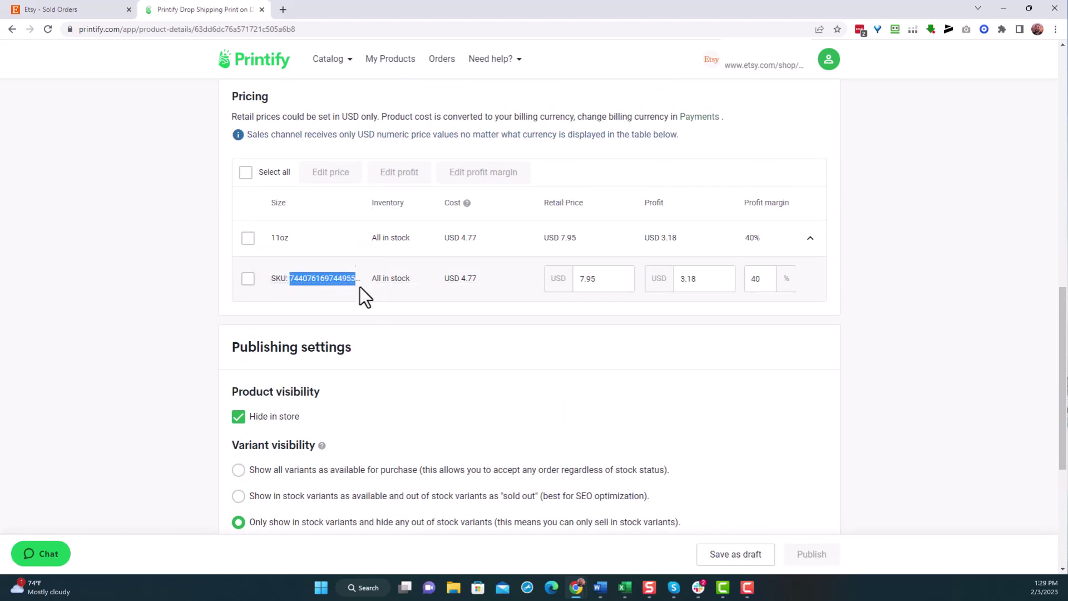
Open the coffee mug listing for editing from Etsy's shop listings.
click(82, 9)
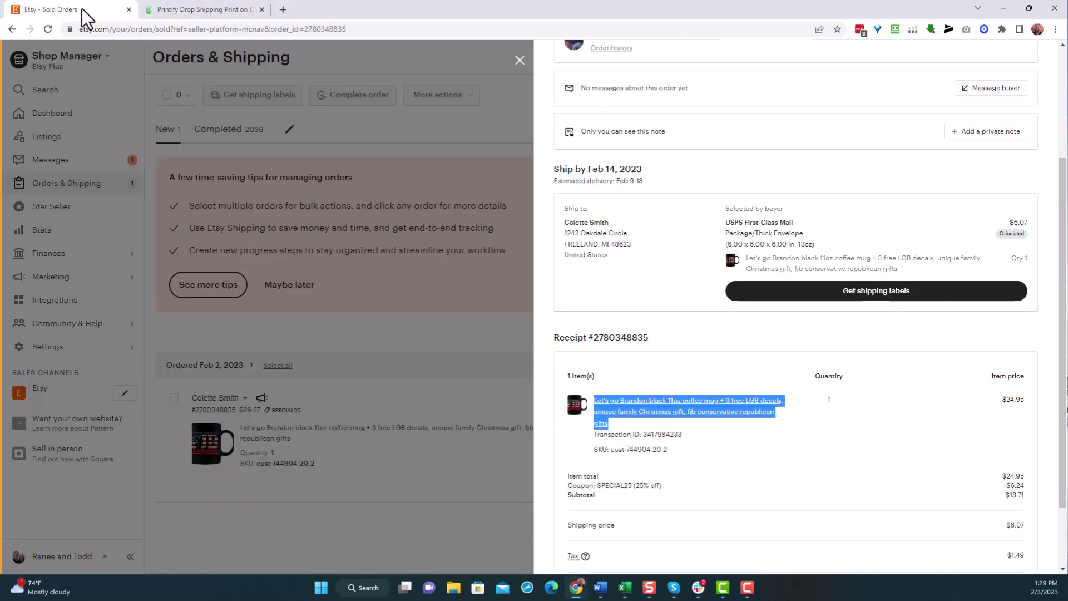
click(369, 322)
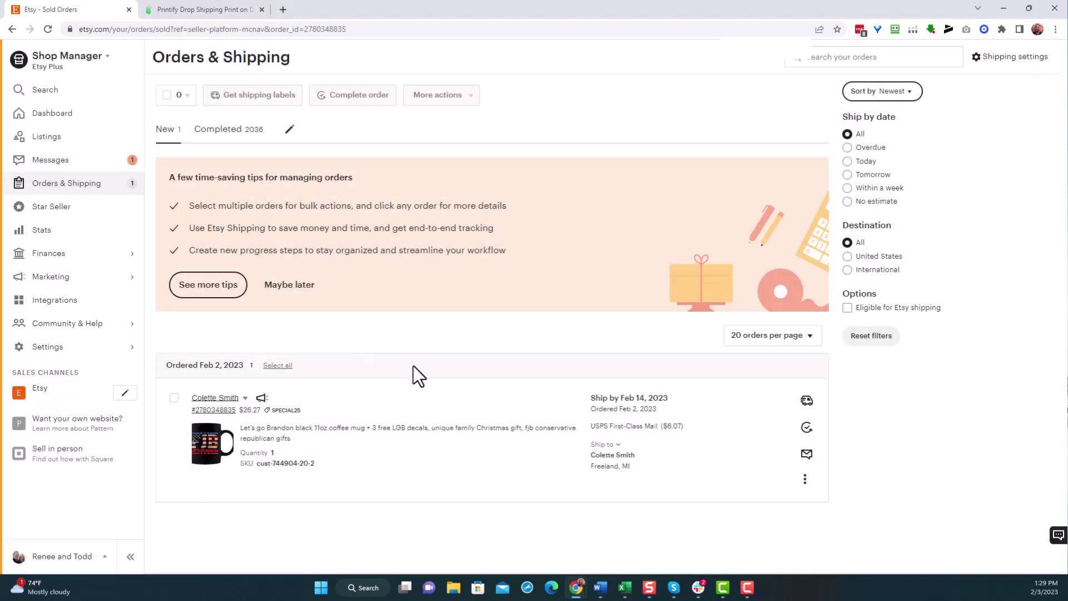
click(55, 141)
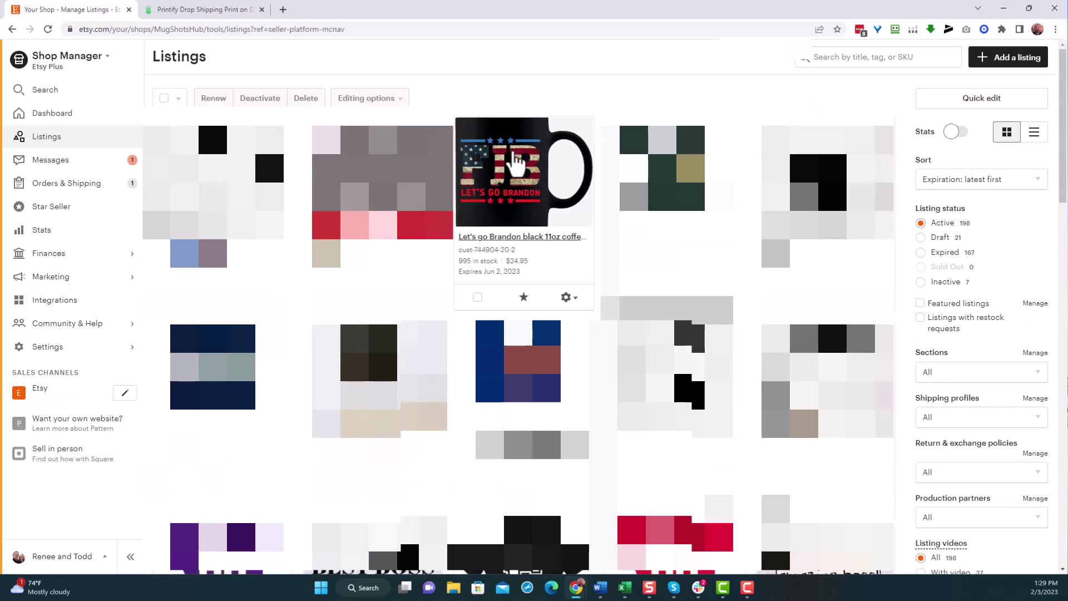
click(509, 195)
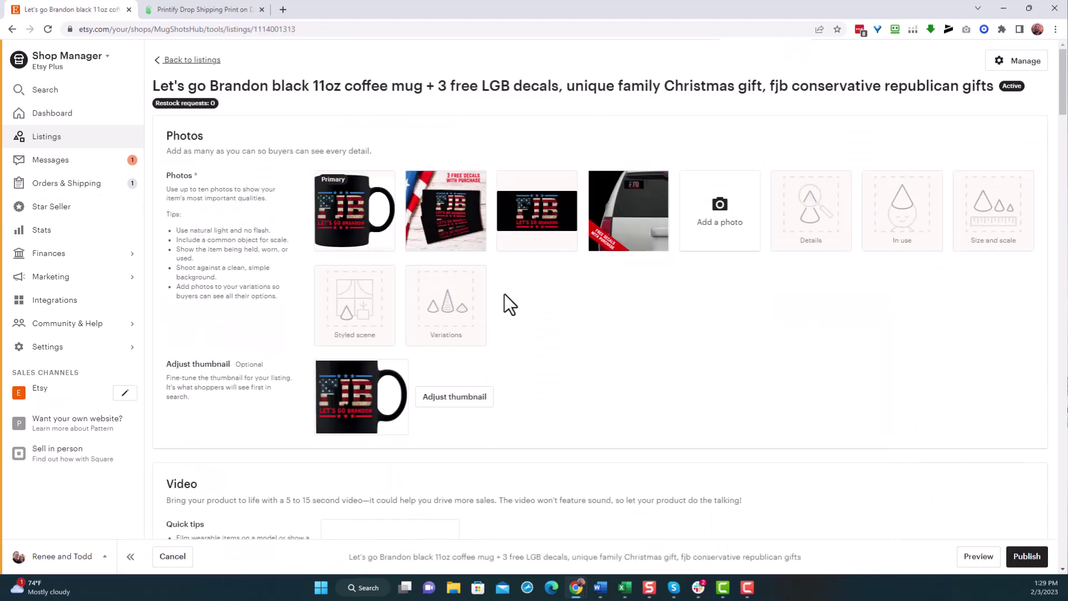
scroll(497, 288, down, 20)
scroll(498, 288, down, 7)
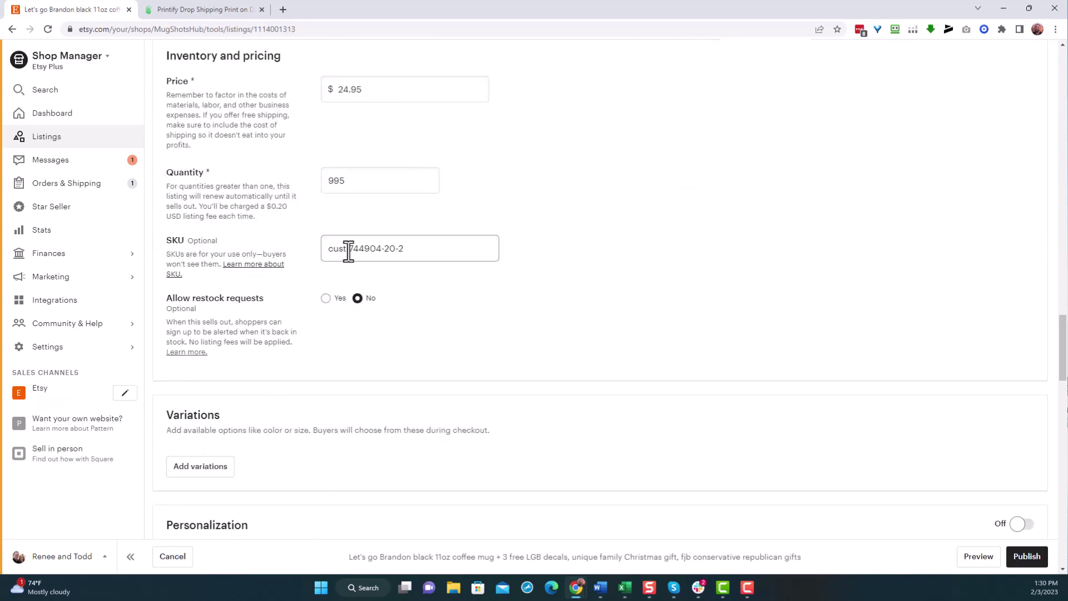
triple_click(416, 248)
drag(416, 248, 419, 279)
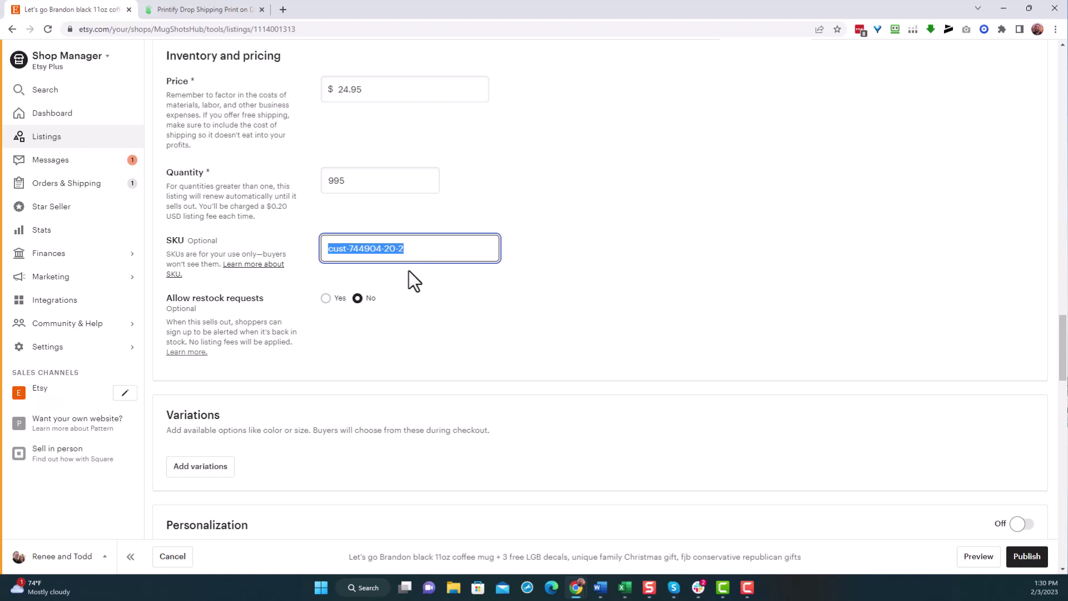
key(BackSpace)
key(ctrl+v)
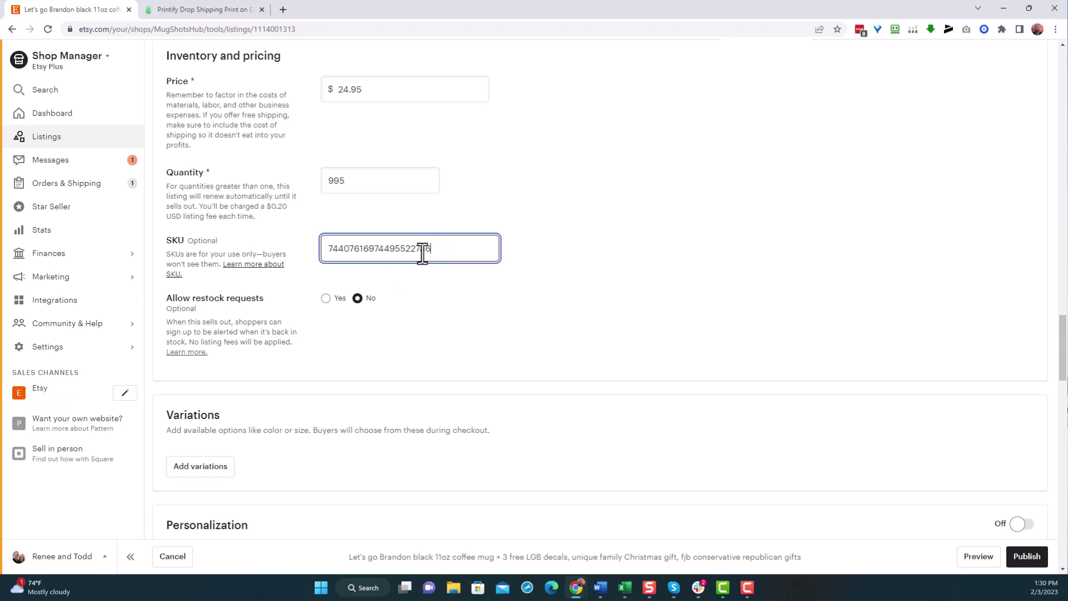
click(224, 6)
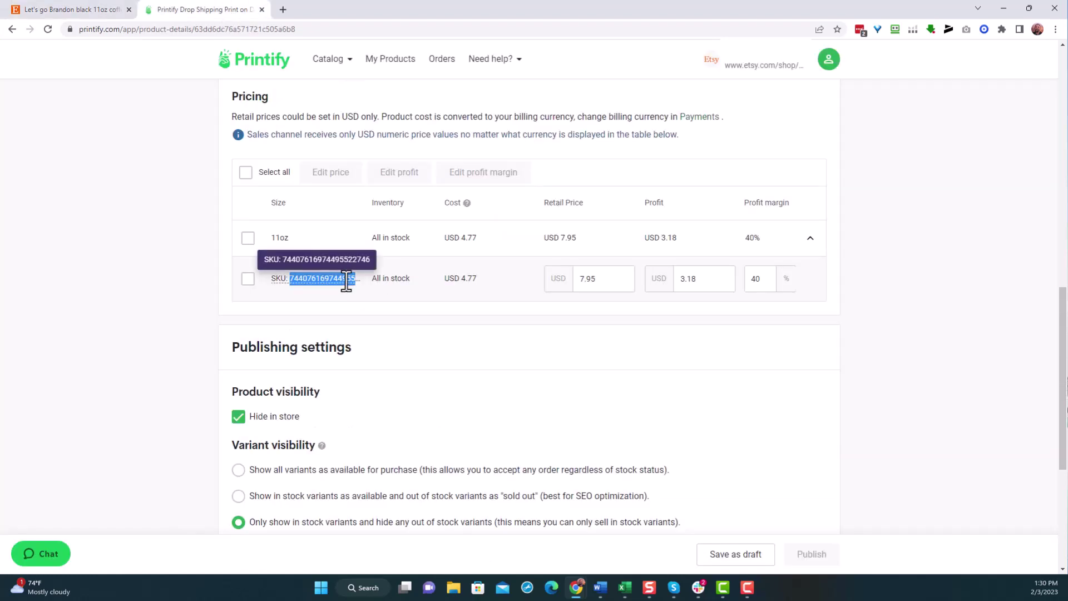
click(71, 12)
Switch the production partner from Icon Ecom to Printful and publish the listing.
scroll(512, 319, up, 15)
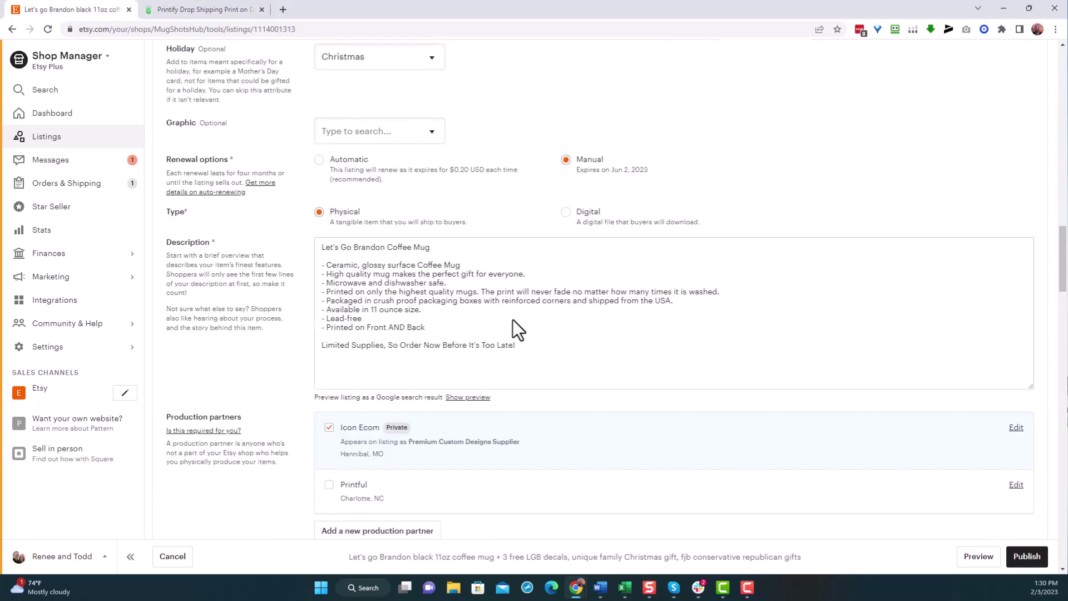
click(329, 428)
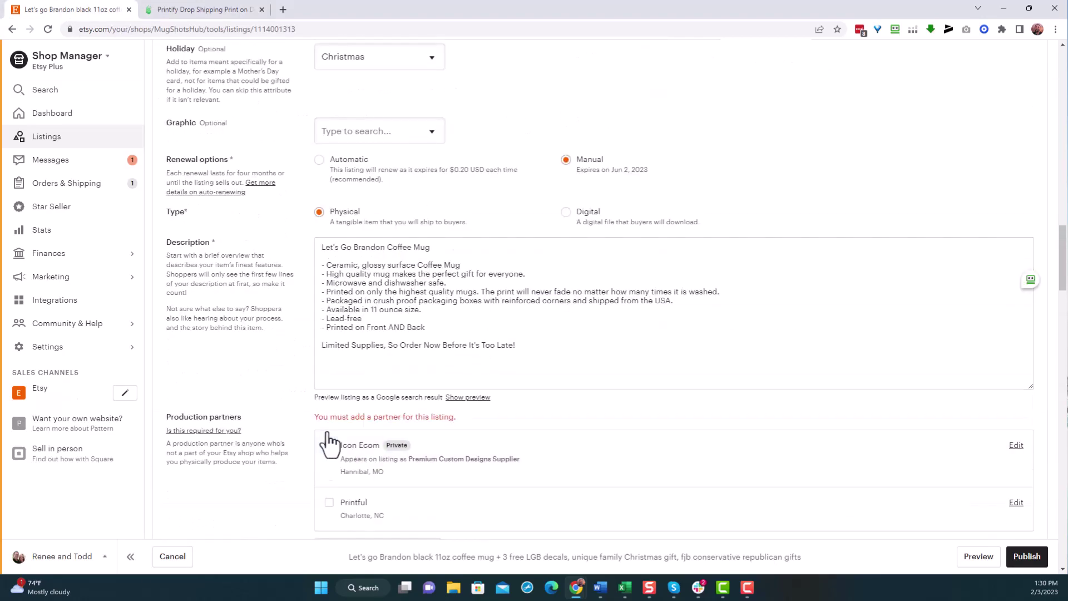
click(329, 503)
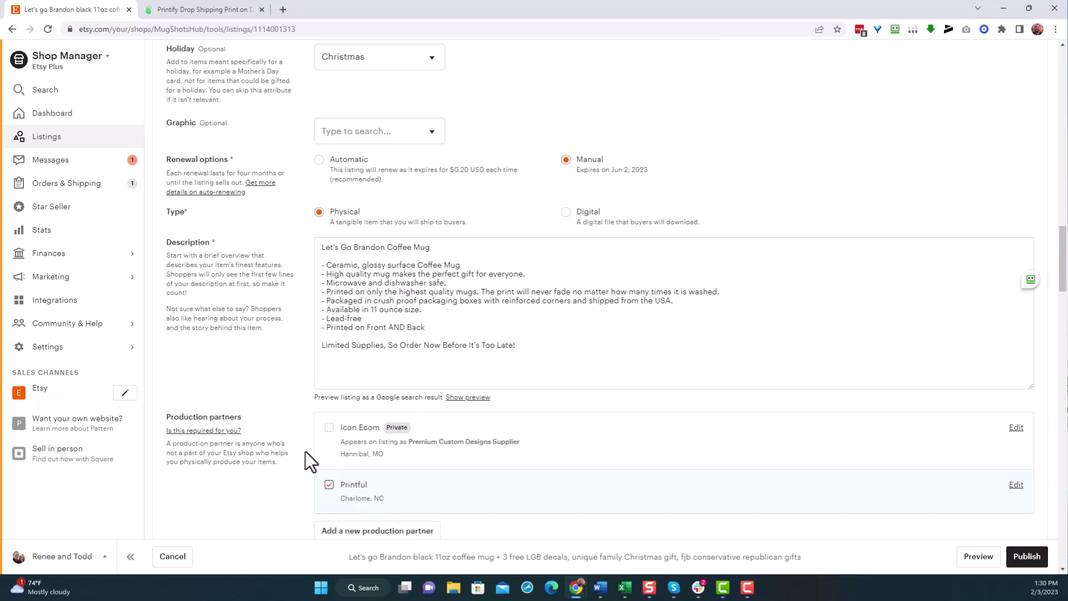
scroll(276, 405, down, 8)
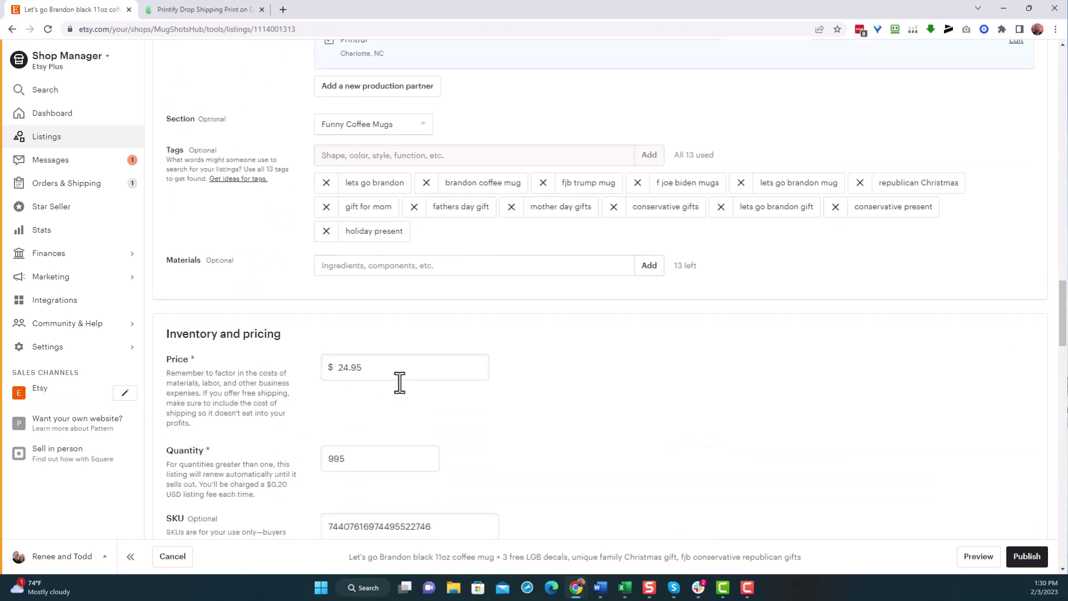
click(1020, 555)
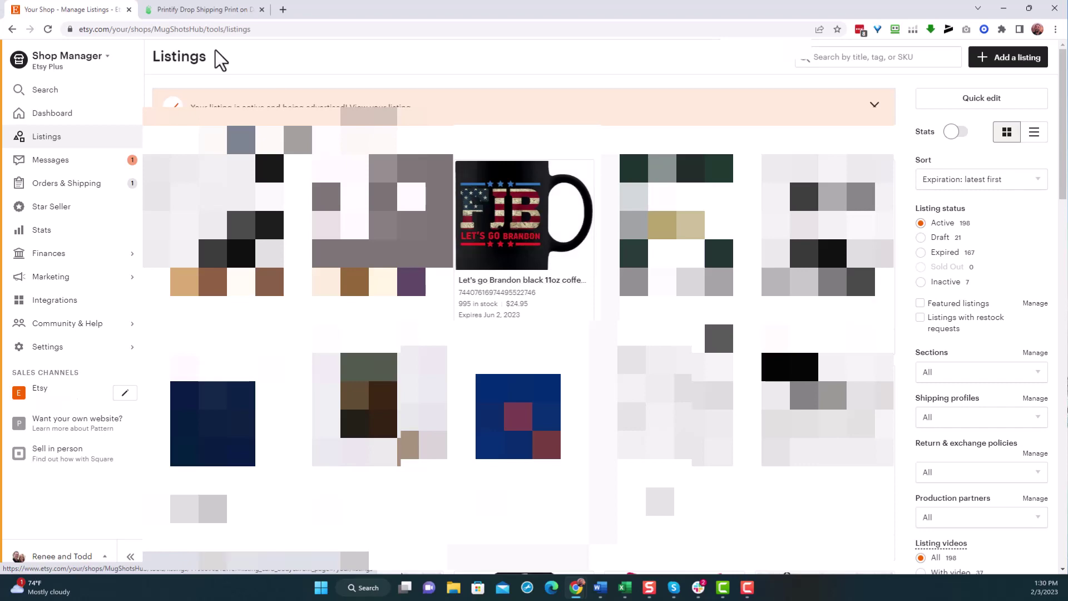
After the Etsy listing publishes, go back to the Printify mug product details.
click(198, 11)
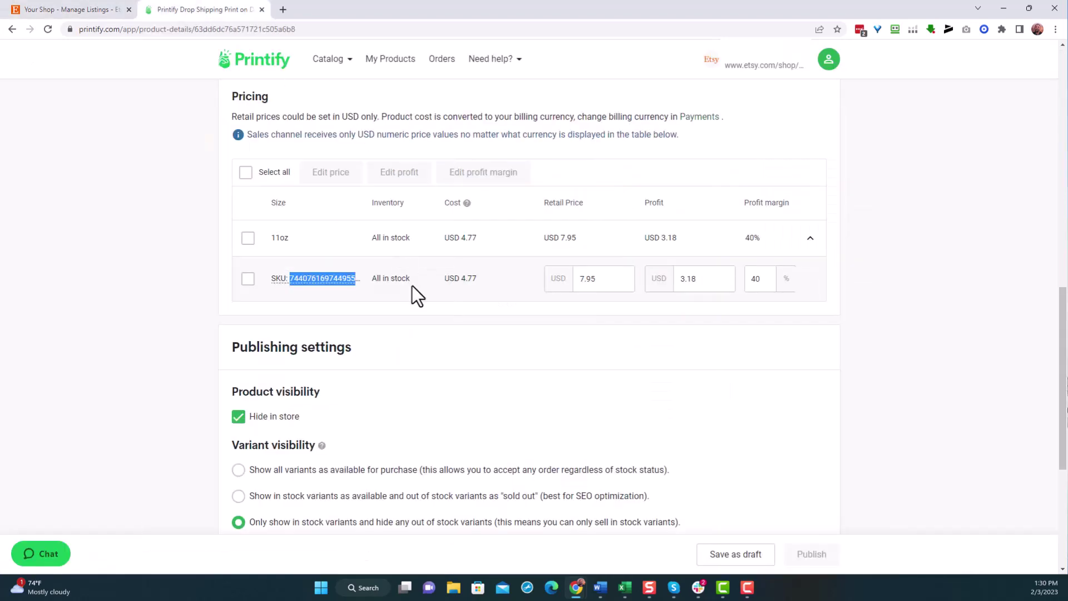
Check that the USD 4.77 mug order is In production, shipping Feb 7, 2023.
scroll(412, 278, up, 14)
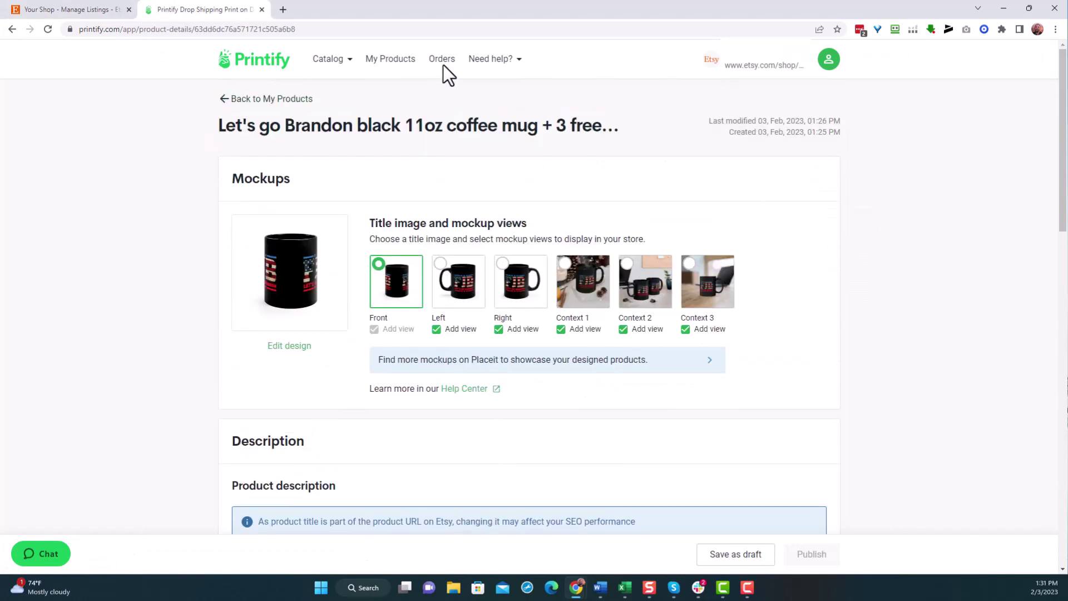
click(441, 57)
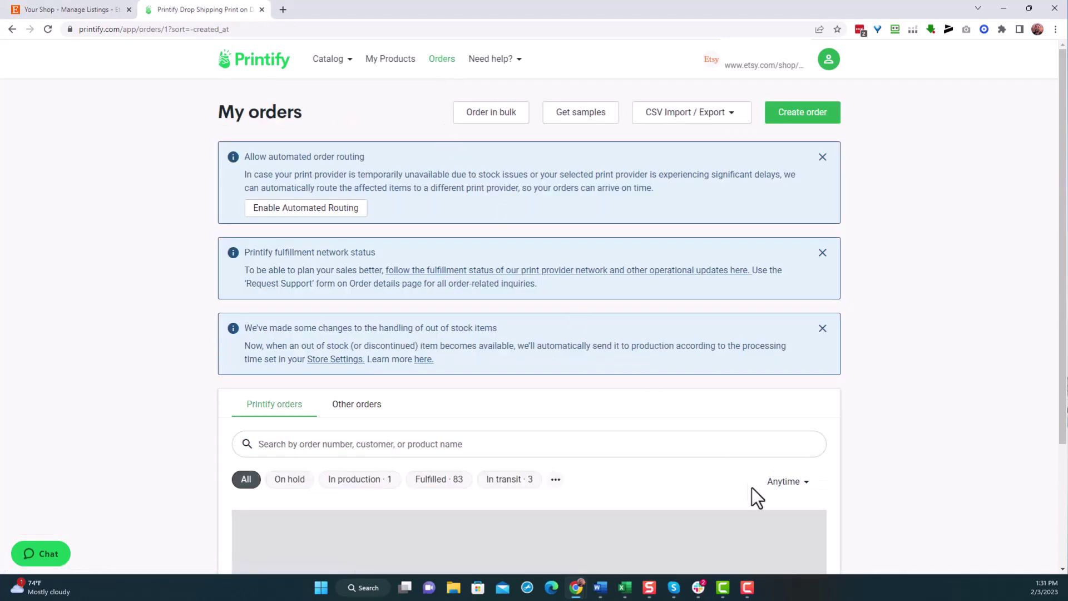
scroll(682, 395, down, 4)
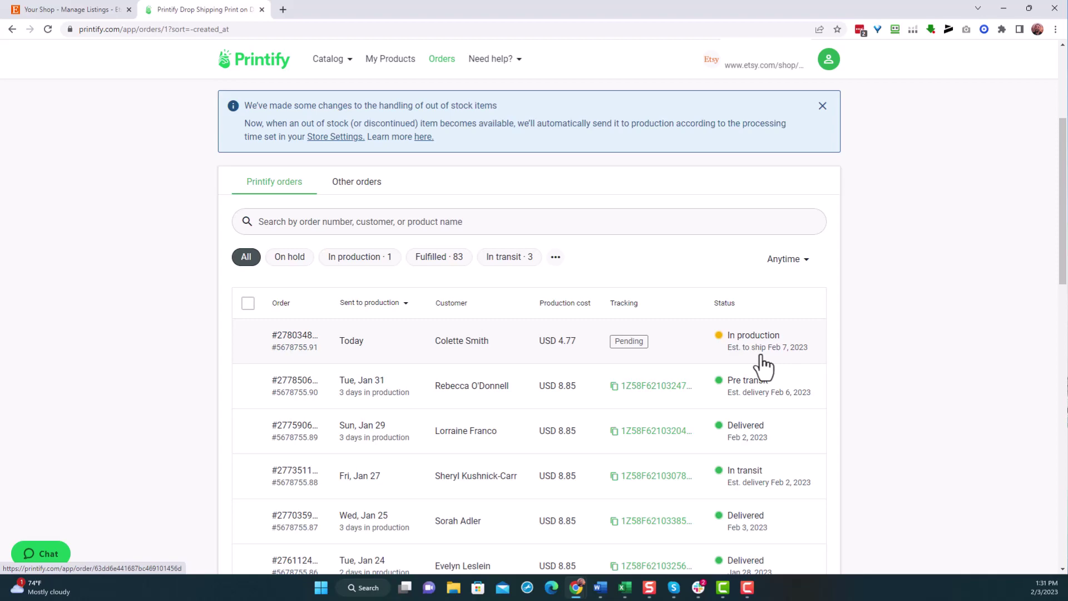
scroll(763, 366, up, 4)
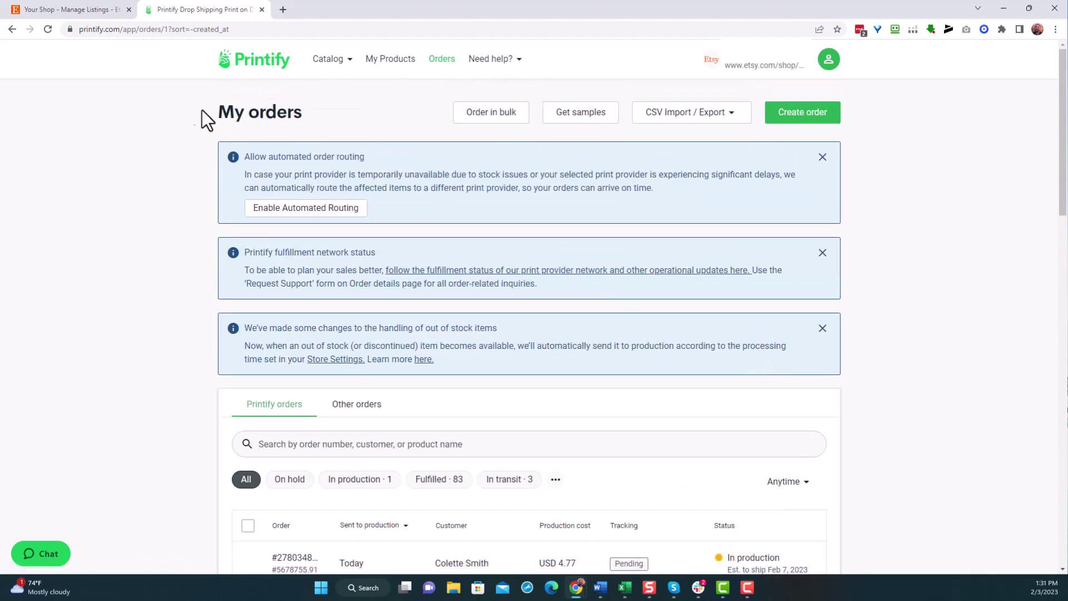